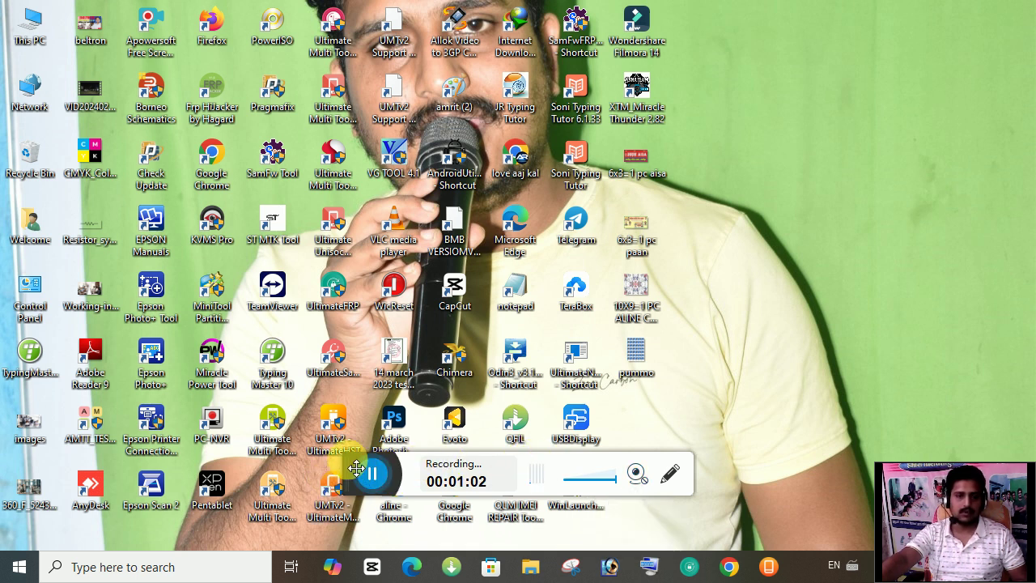
Step: Launch Word with winword and start a new blank document
left_click_drag(348, 459, 367, 516)
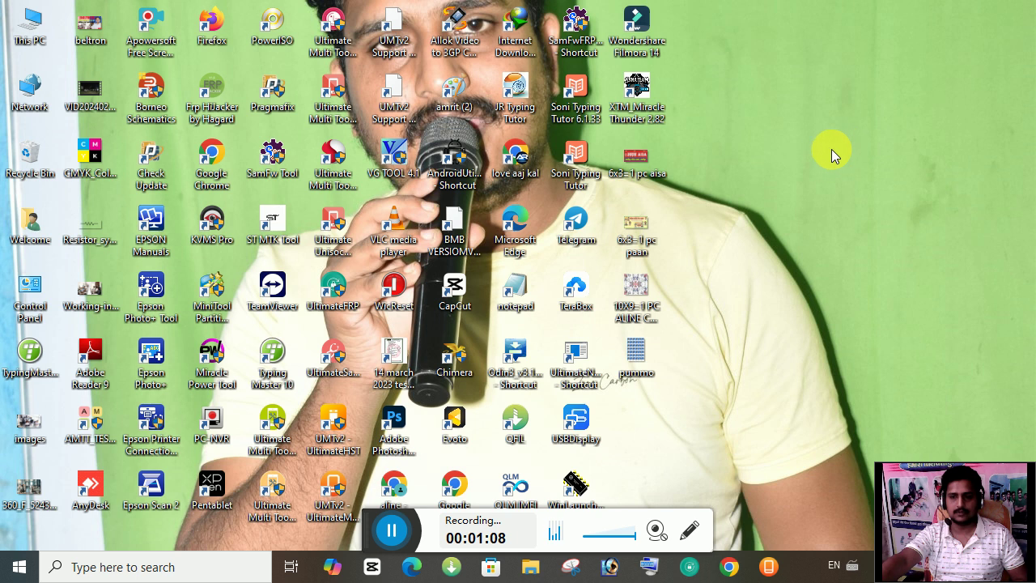
key("super+r")
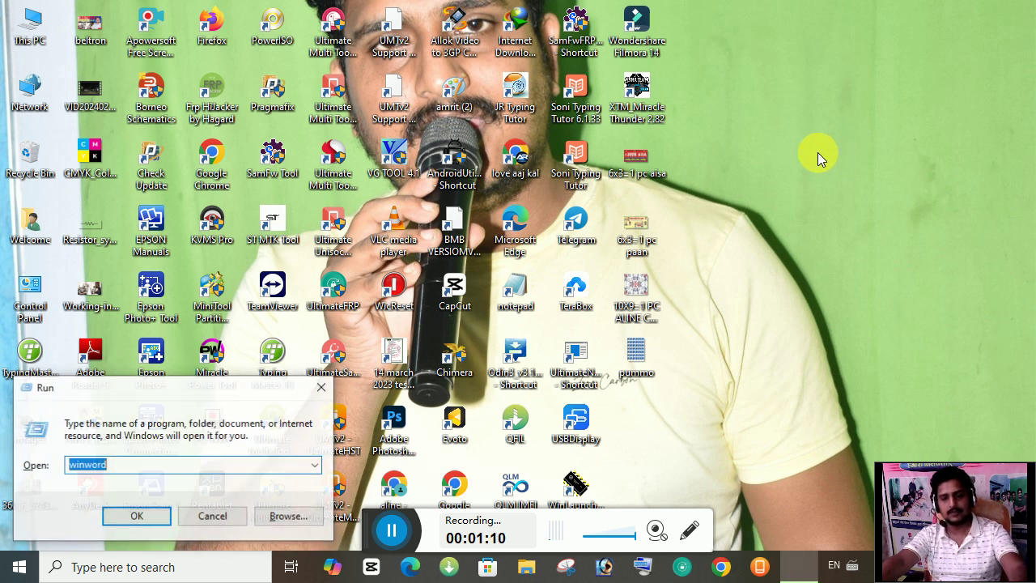
left_click(137, 520)
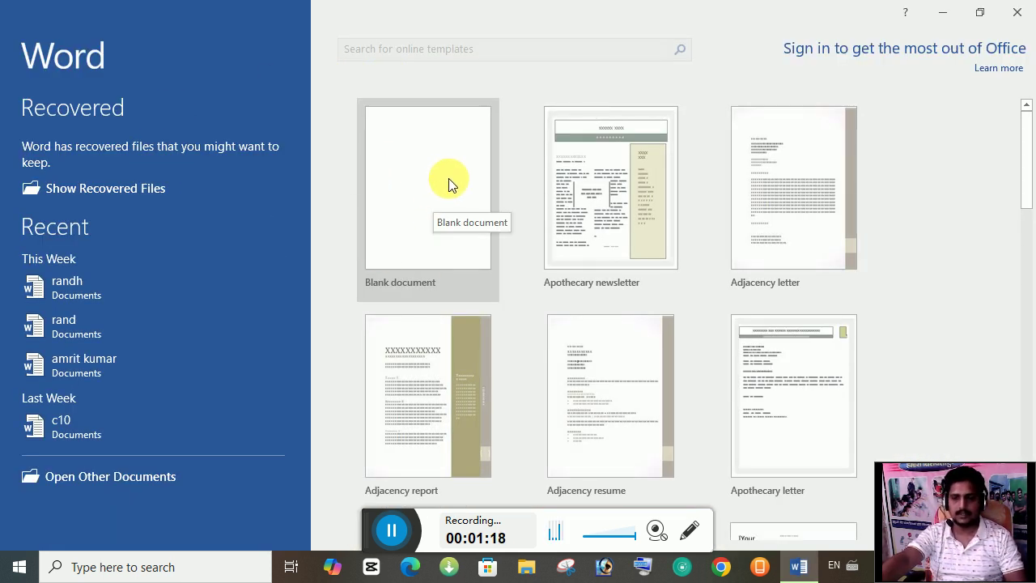
left_click(436, 187)
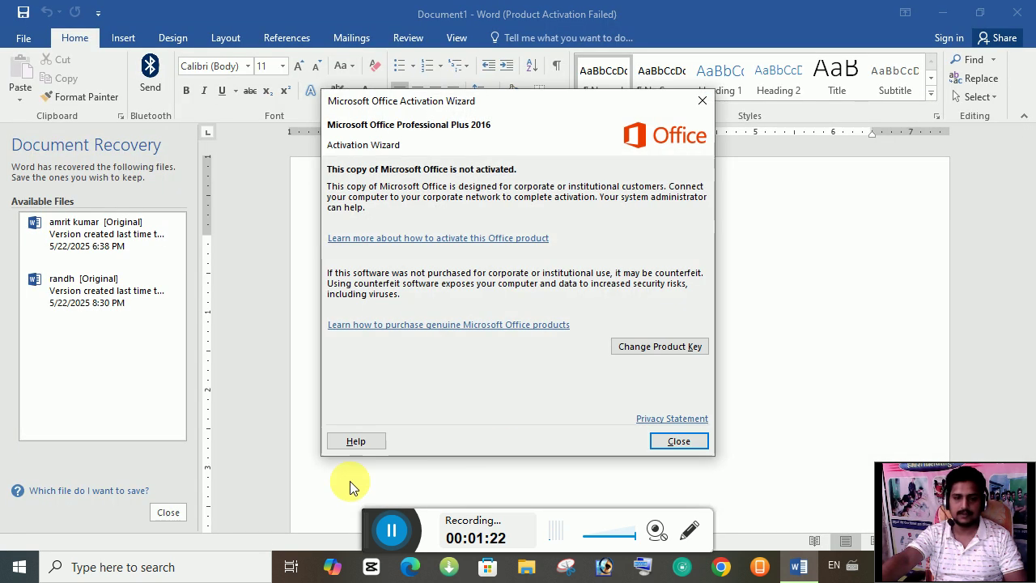
Step: Close the Activation Wizard notice and the Document Recovery pane
left_click(183, 512)
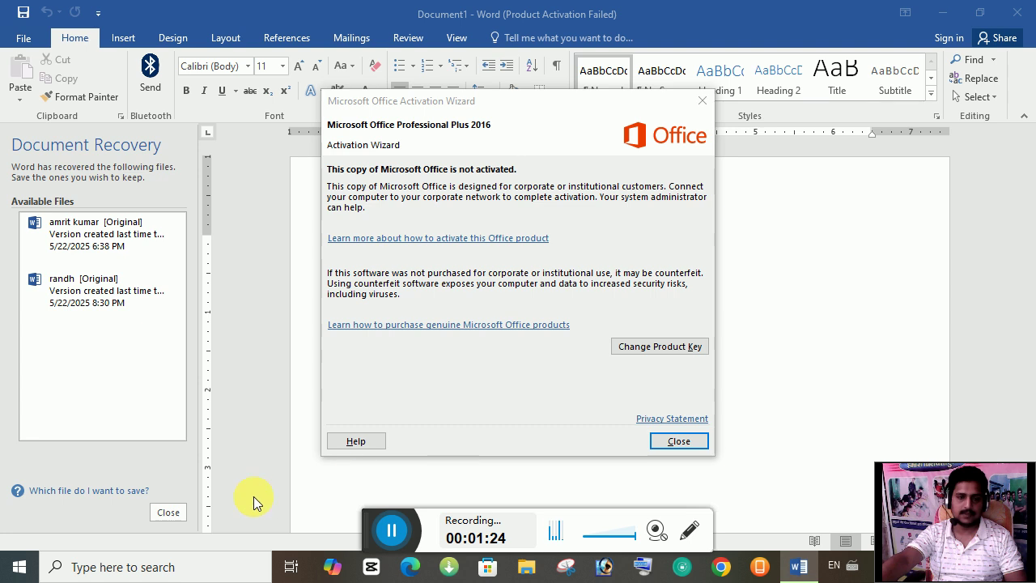
left_click(680, 440)
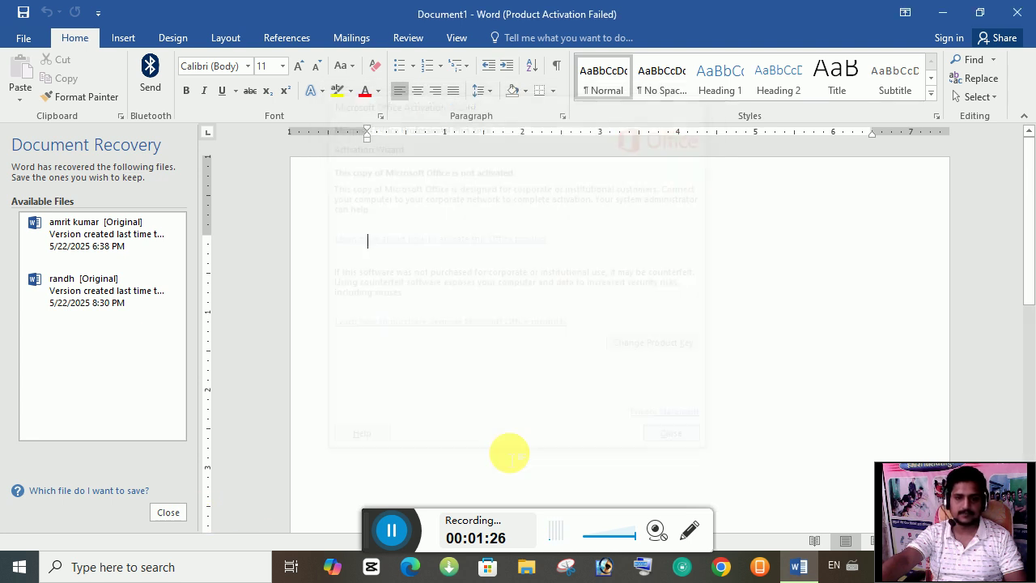
left_click(167, 513)
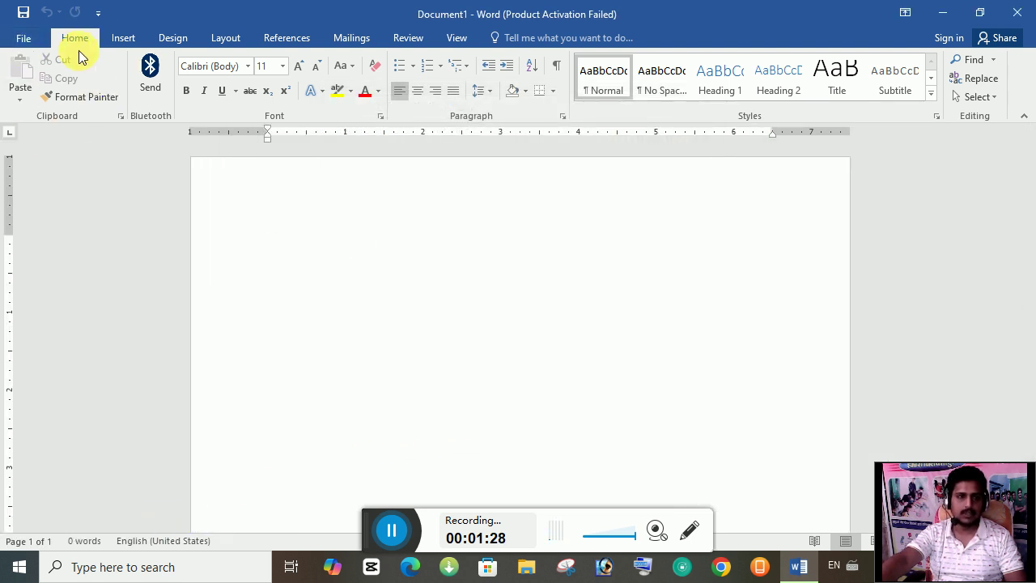
Step: Toggle between the File backstage and Document1, ending on its Info page
left_click(27, 41)
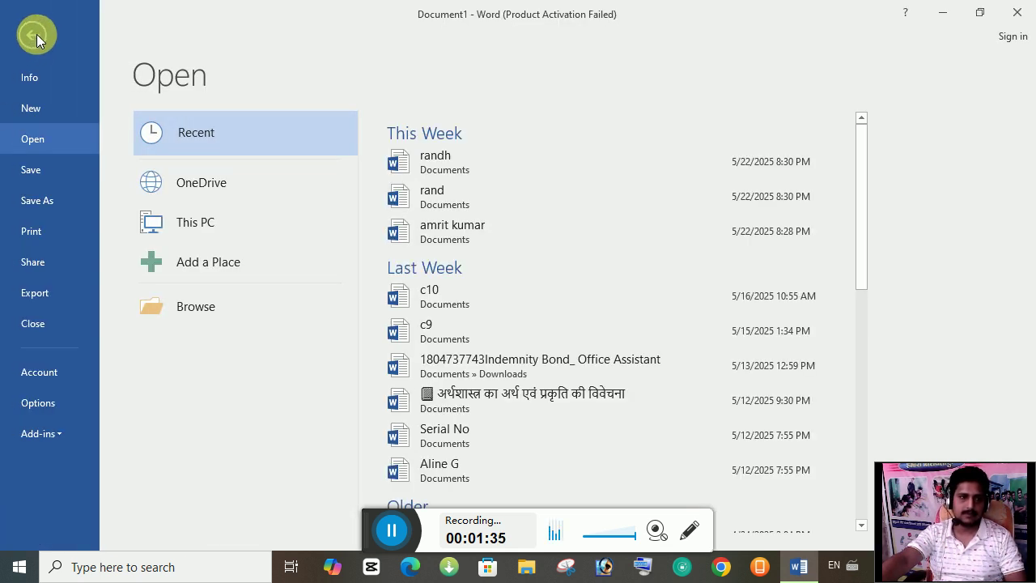
left_click(35, 37)
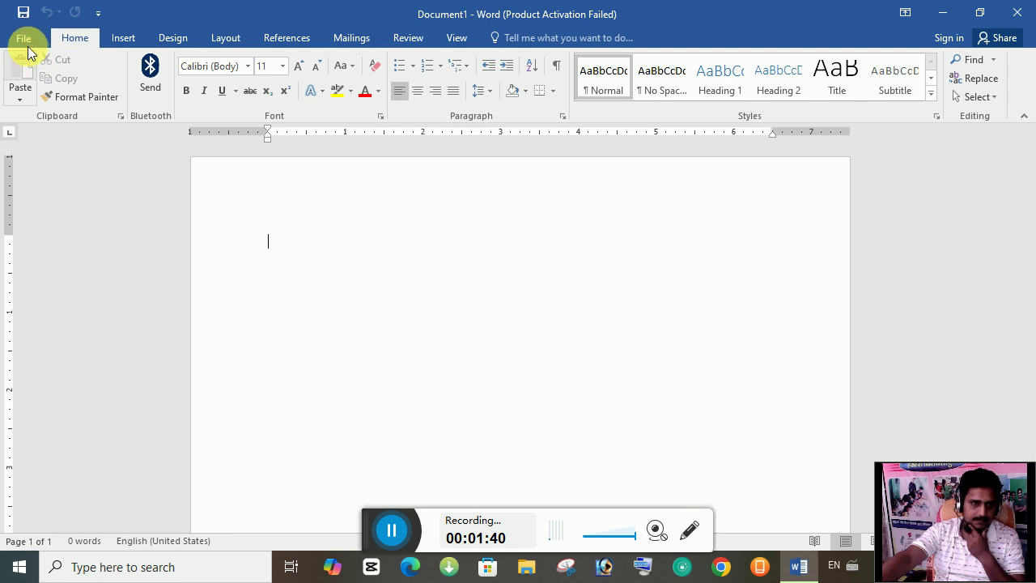
left_click(24, 38)
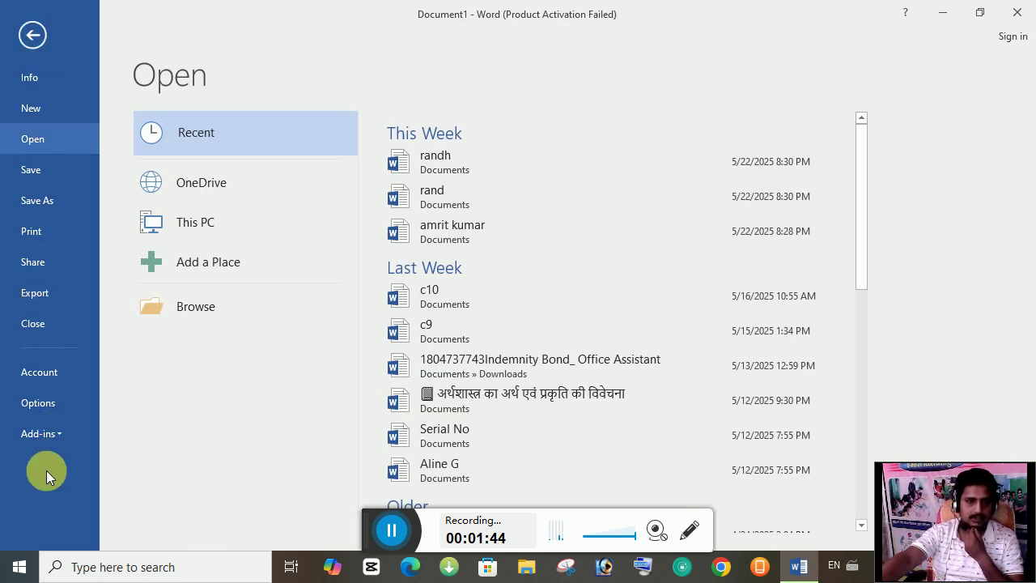
left_click(36, 34)
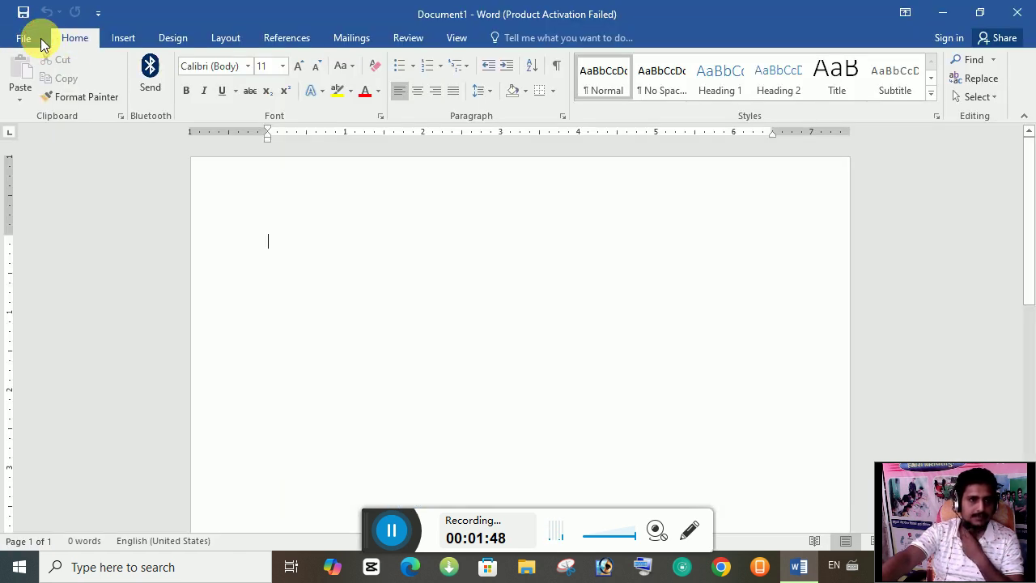
left_click(25, 39)
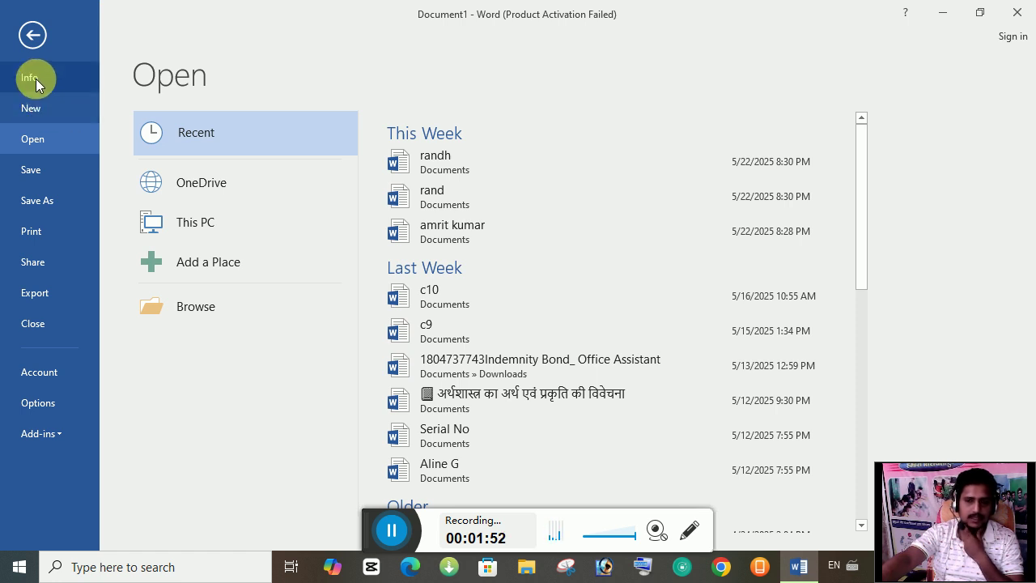
left_click(36, 79)
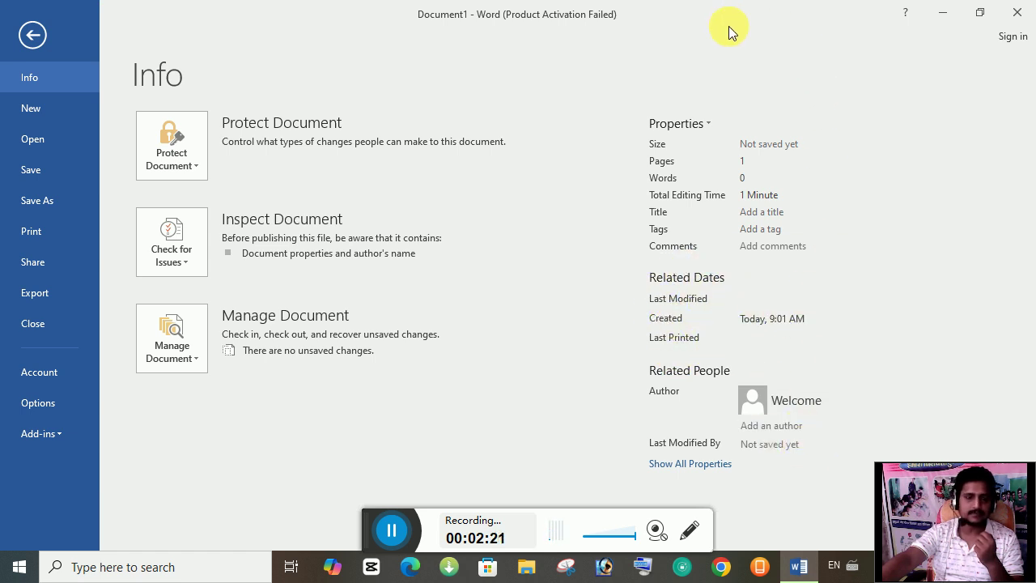
Step: Try Encrypt with Password and cancel it, then choose Protect Document > Restrict Editing
left_click(192, 153)
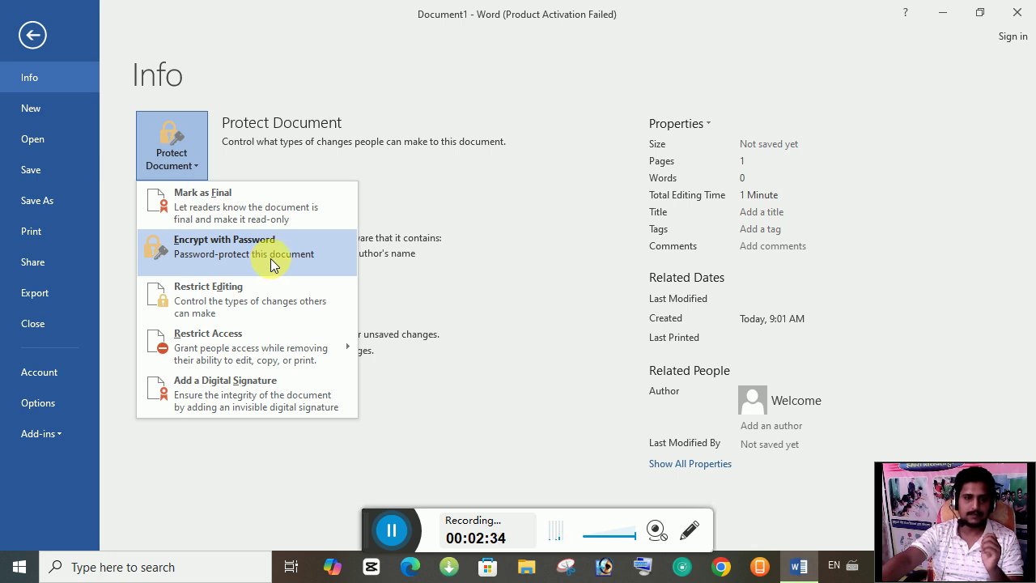
left_click(272, 265)
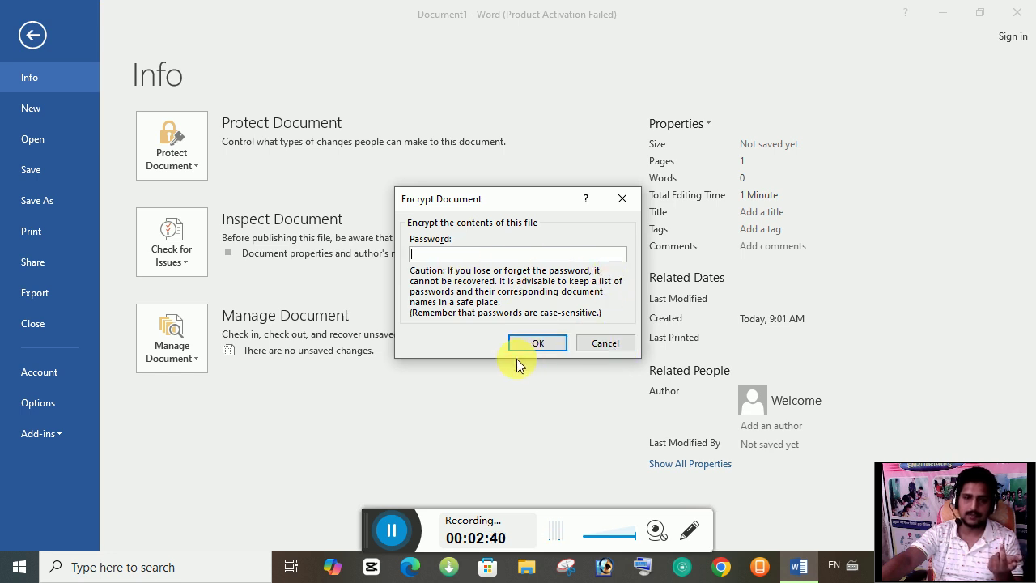
left_click(602, 344)
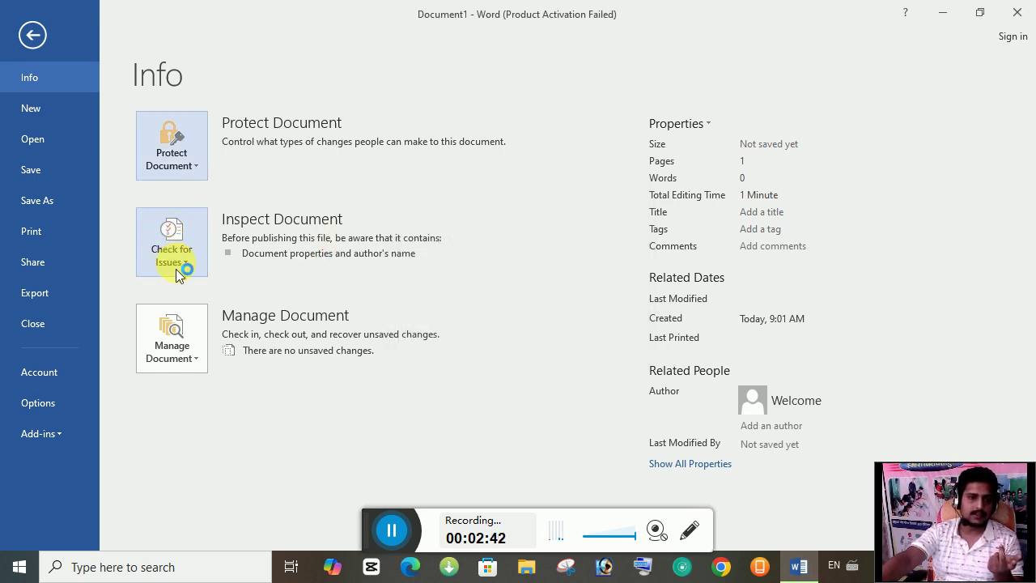
left_click(195, 167)
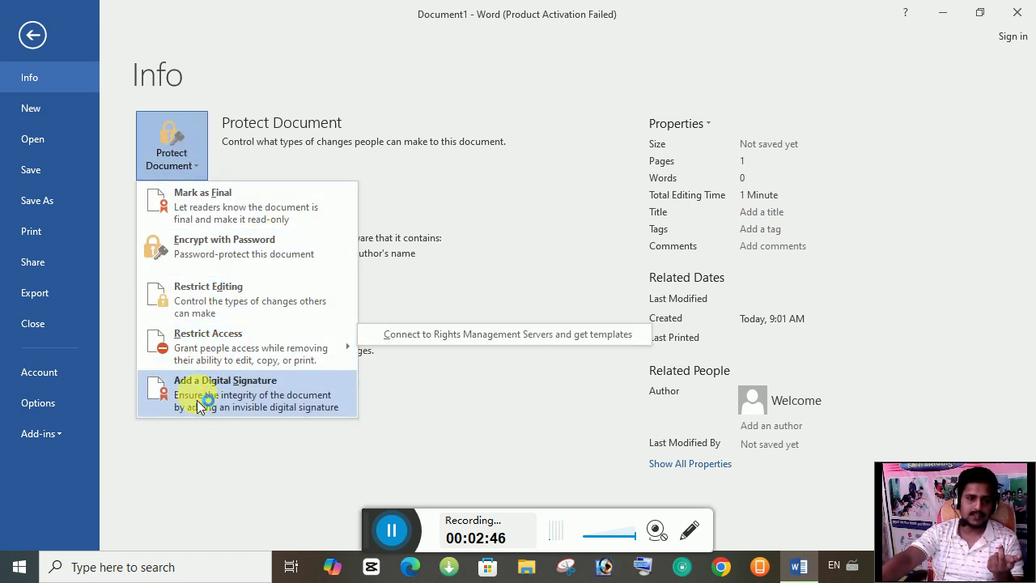
left_click(225, 308)
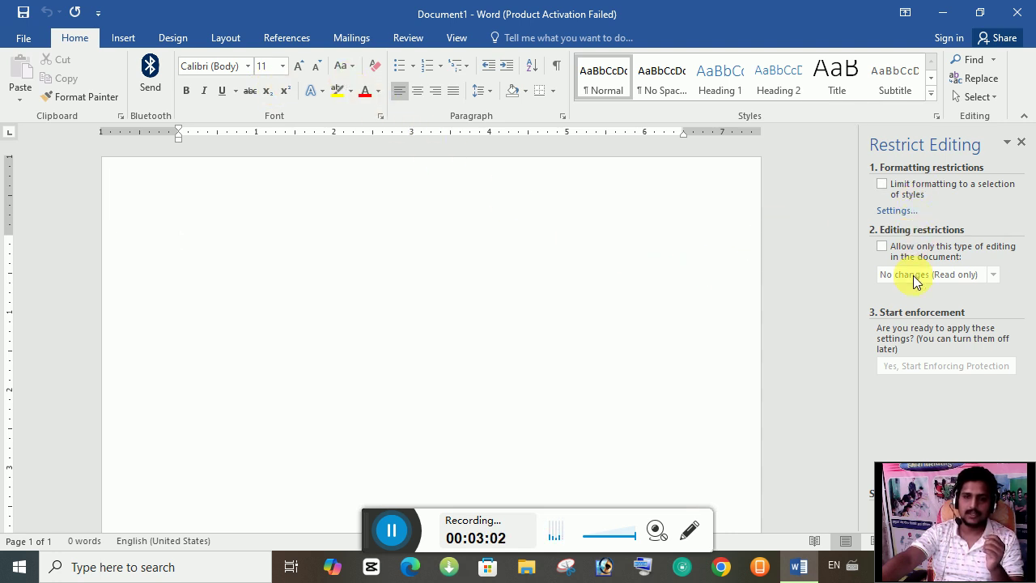
Step: Fill the page with five sample paragraphs using =rand()
left_click_drag(995, 477, 312, 347)
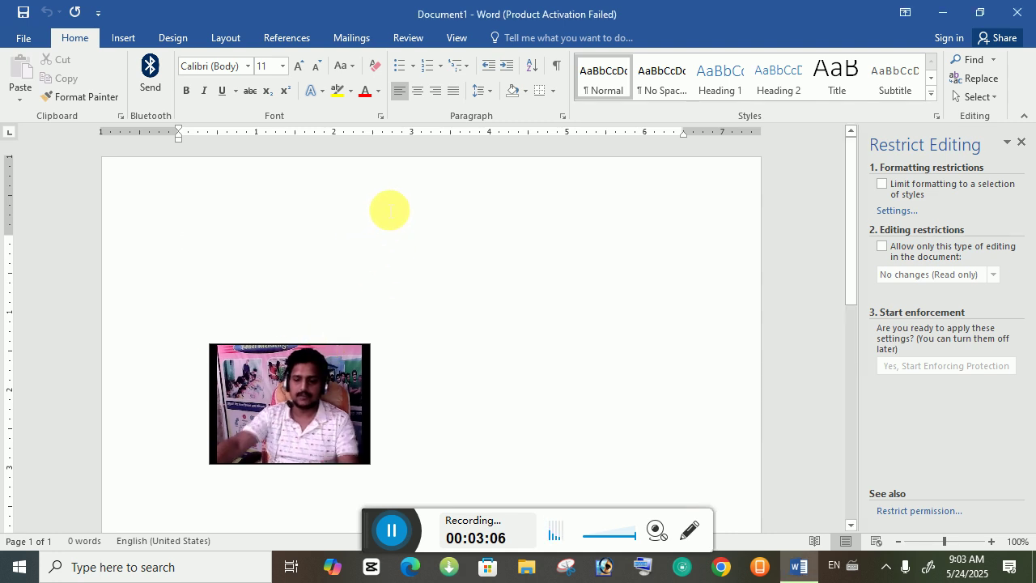
type("=rand")
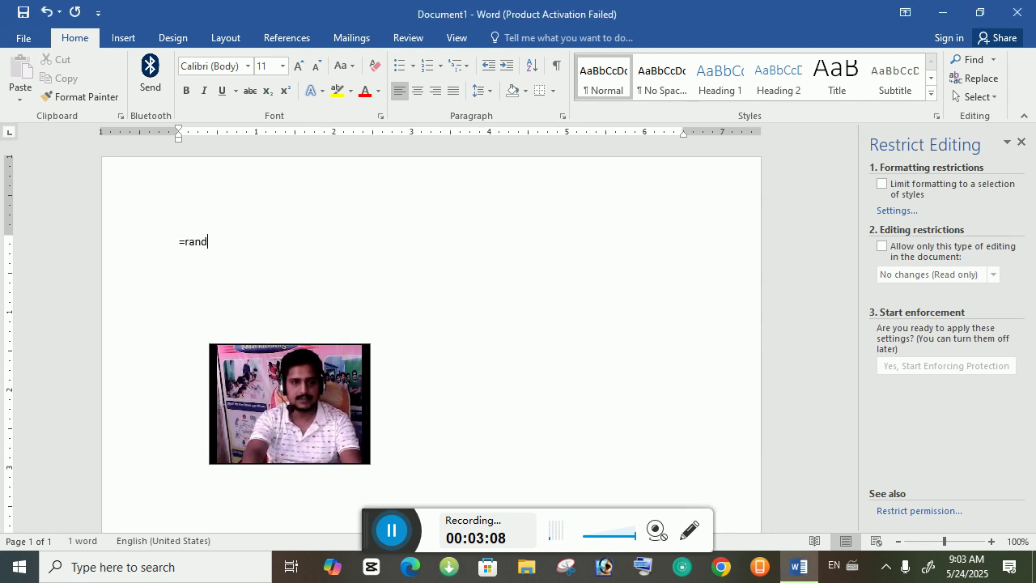
type("()")
key("Return")
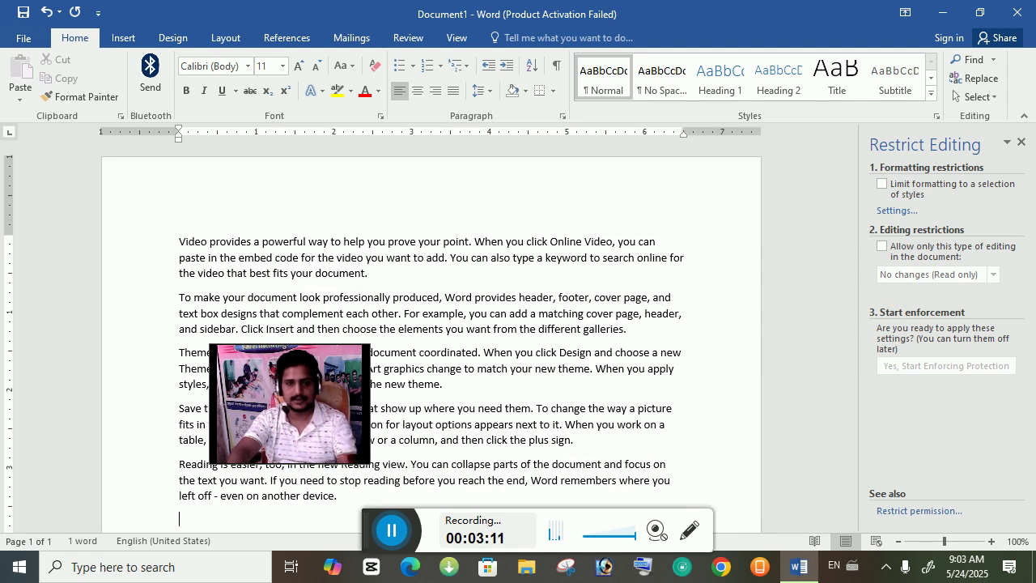
left_click_drag(277, 421, 69, 486)
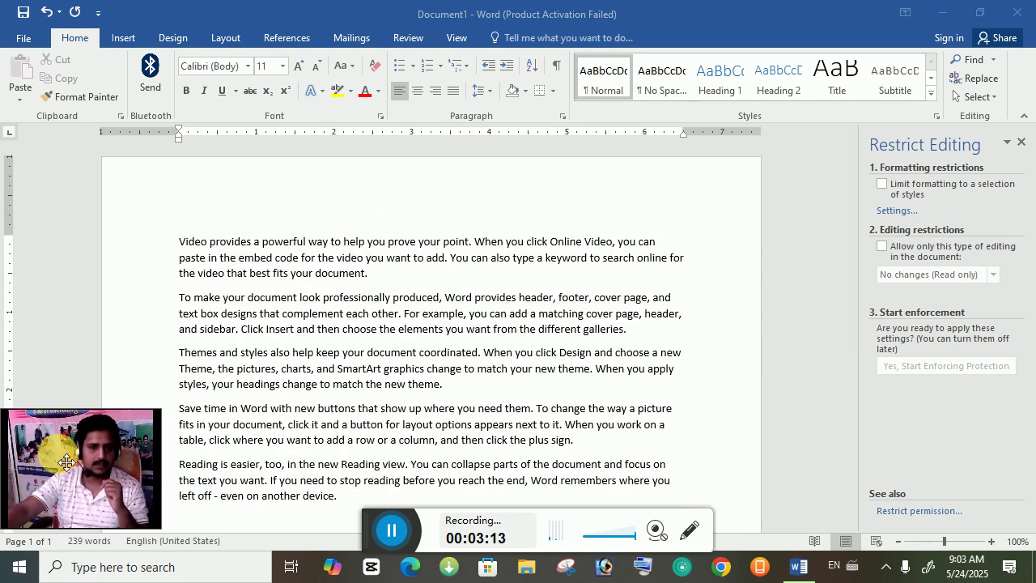
Step: Enforce read-only, formatting-limited protection with an Everyone exception and a password
left_click(883, 186)
left_click(882, 185)
left_click(883, 246)
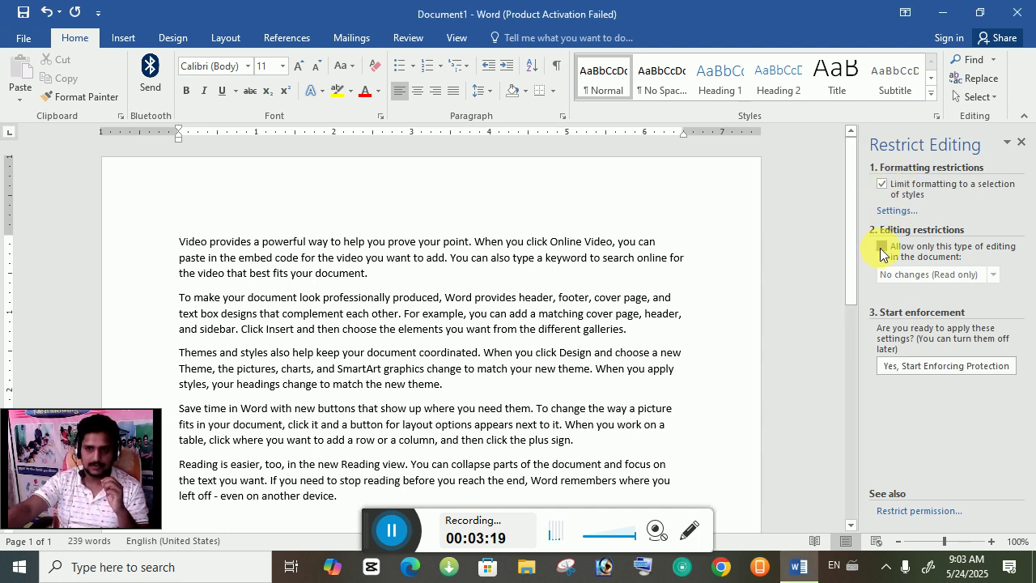
left_click(882, 375)
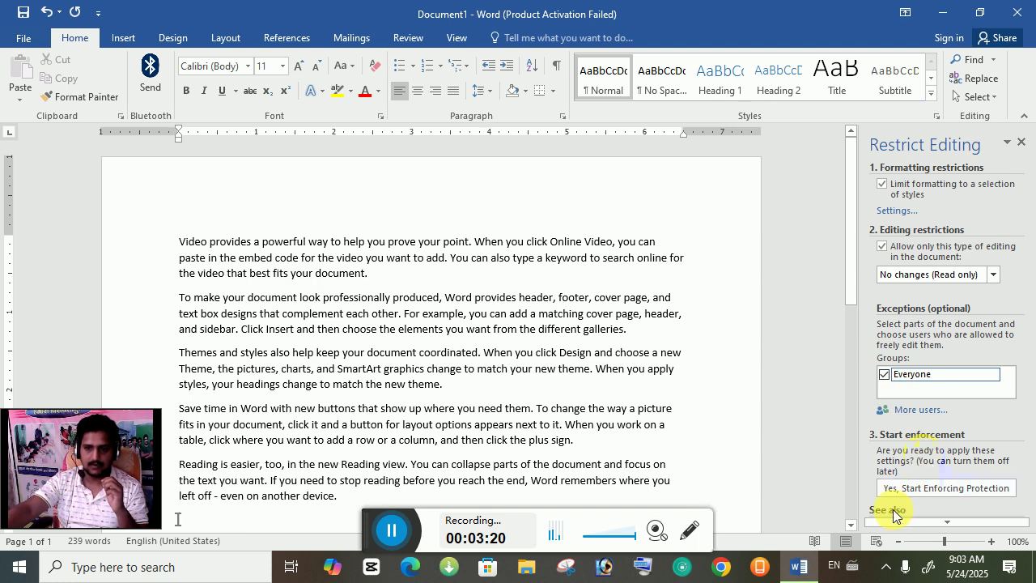
left_click(927, 489)
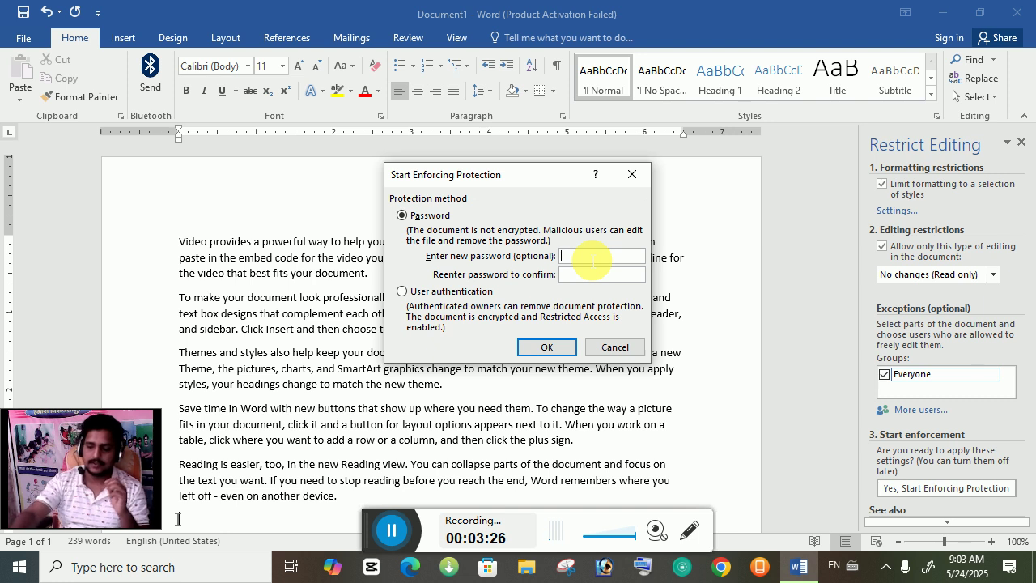
type("12")
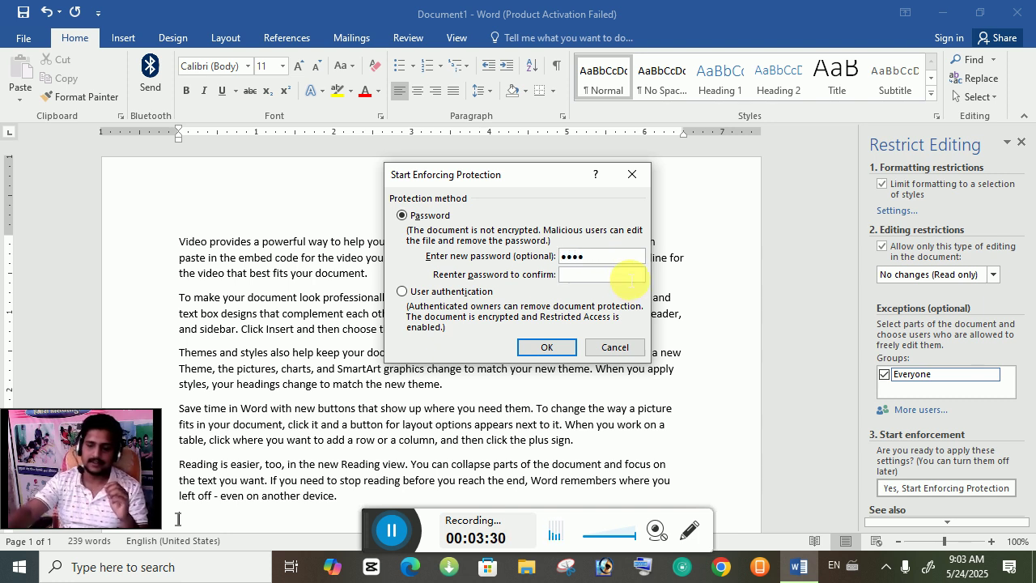
type("1")
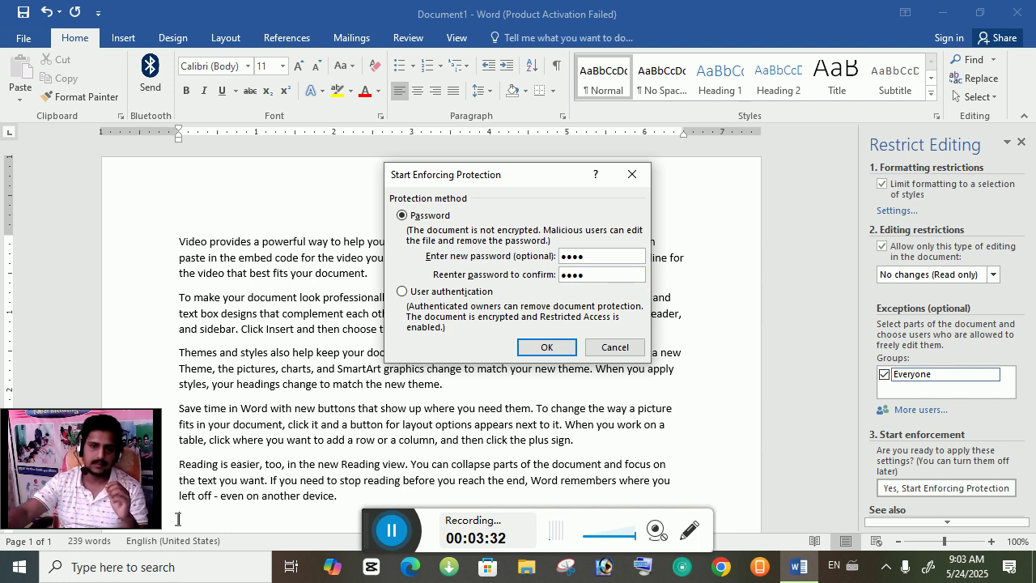
left_click(551, 349)
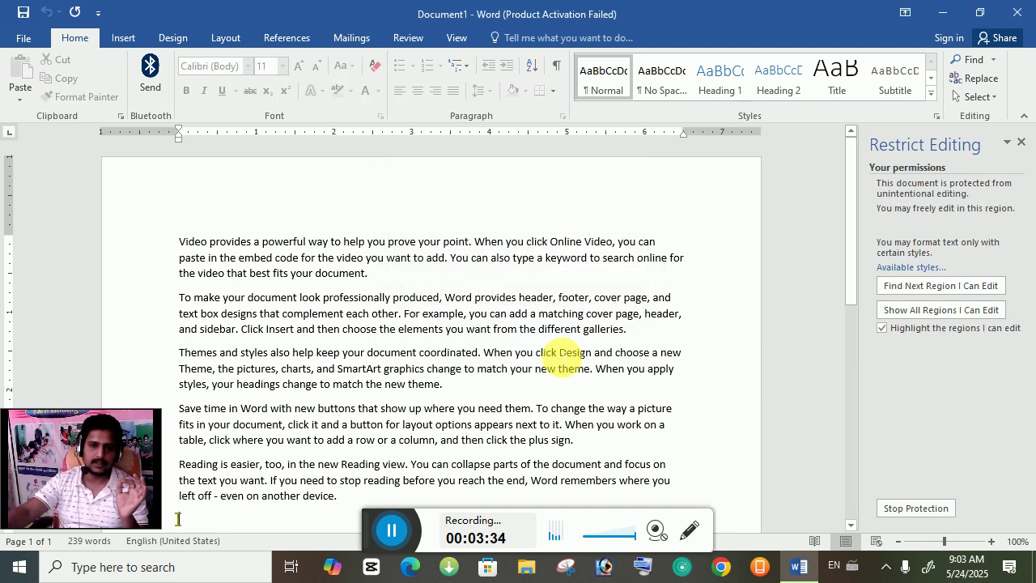
Step: Check the Insert, Design, Layout and Home tabs to see the locked features
left_click(345, 361)
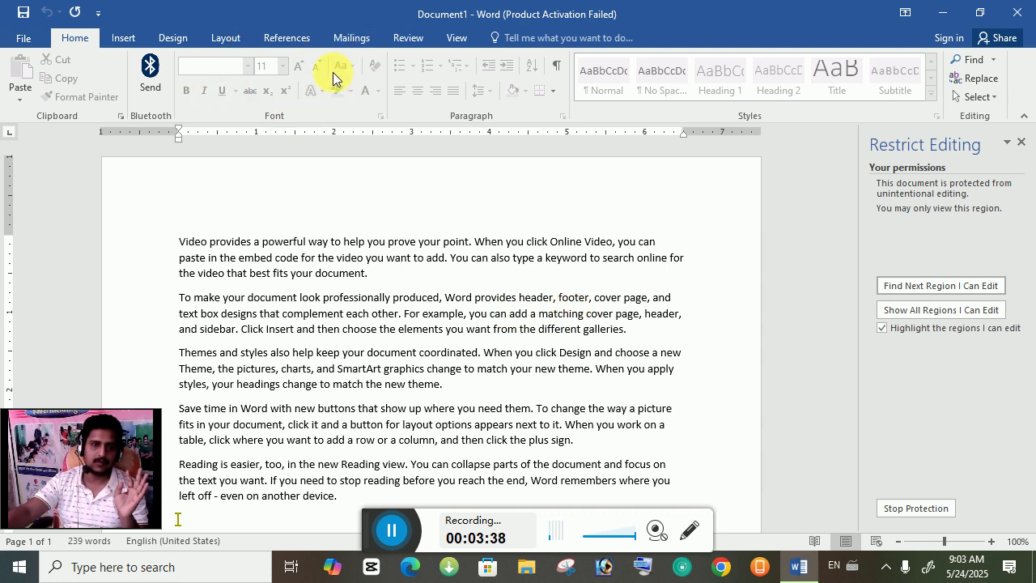
left_click(123, 37)
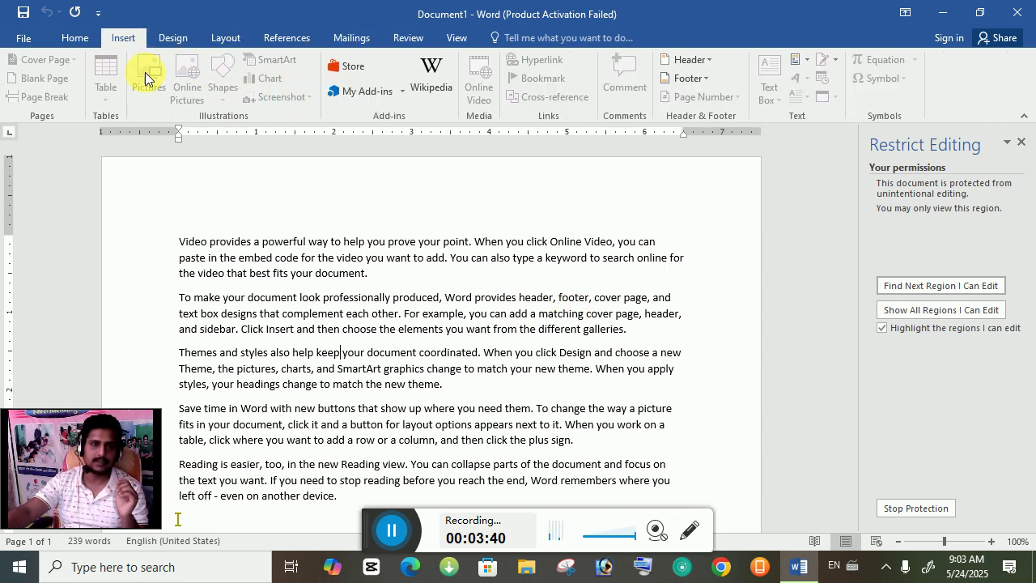
left_click(183, 42)
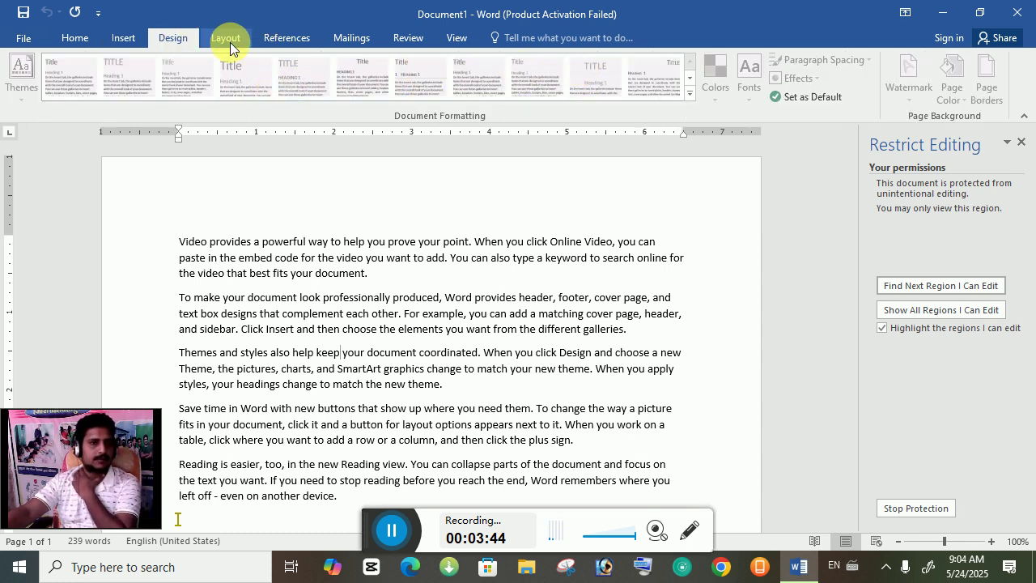
left_click(228, 39)
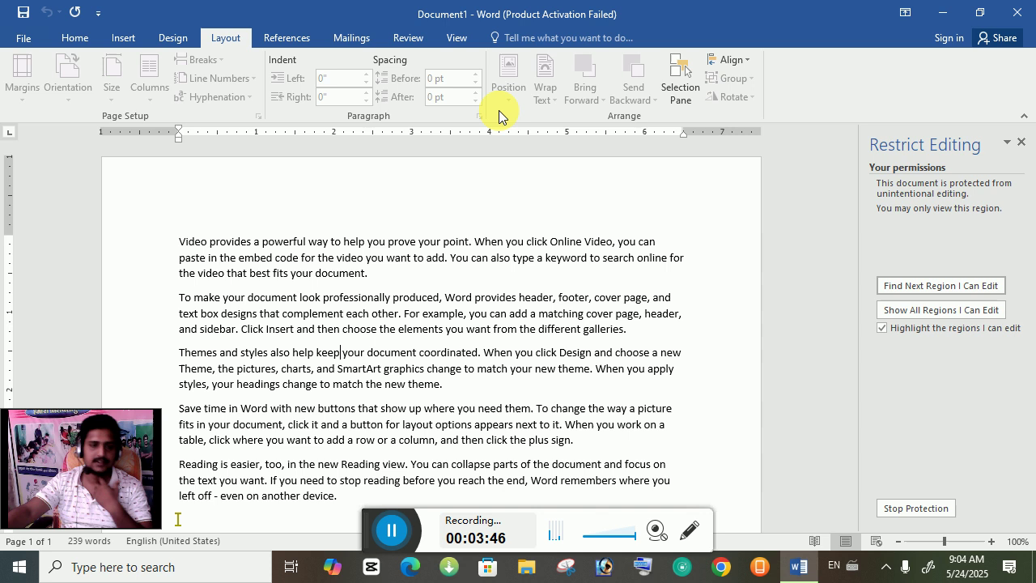
left_click(78, 39)
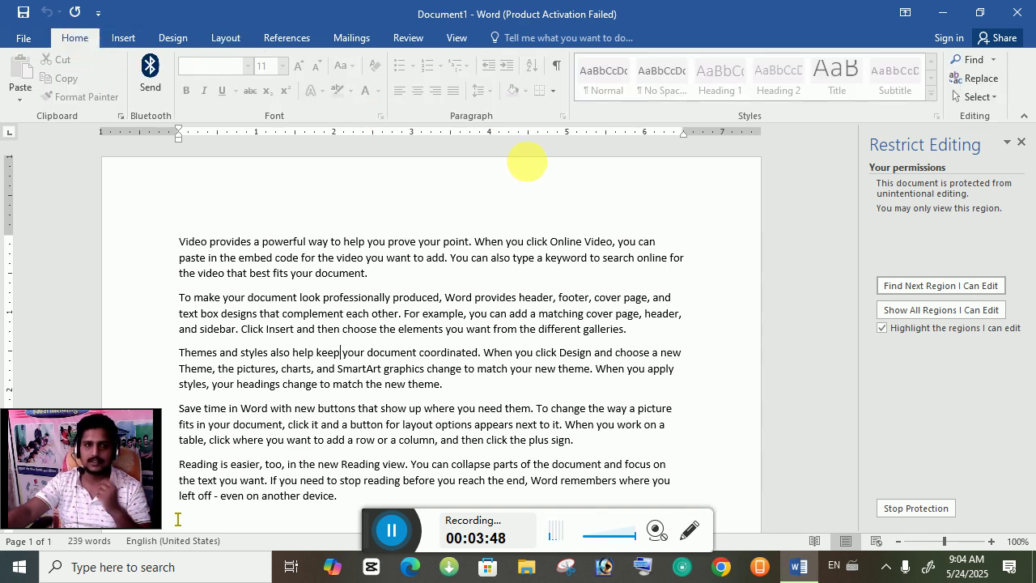
Step: Stop protection with the document password and select the first three paragraphs
left_click(910, 508)
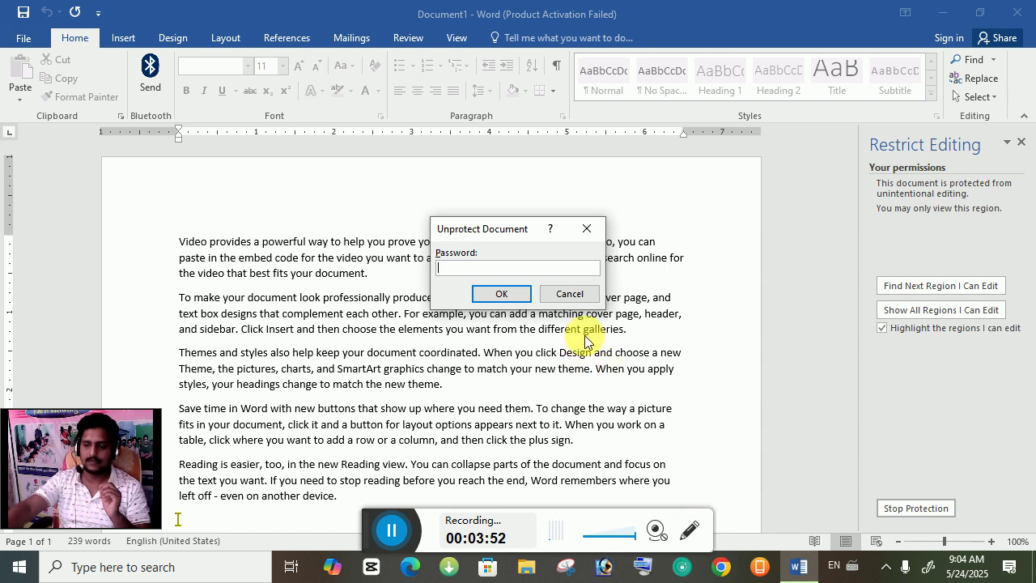
type("1")
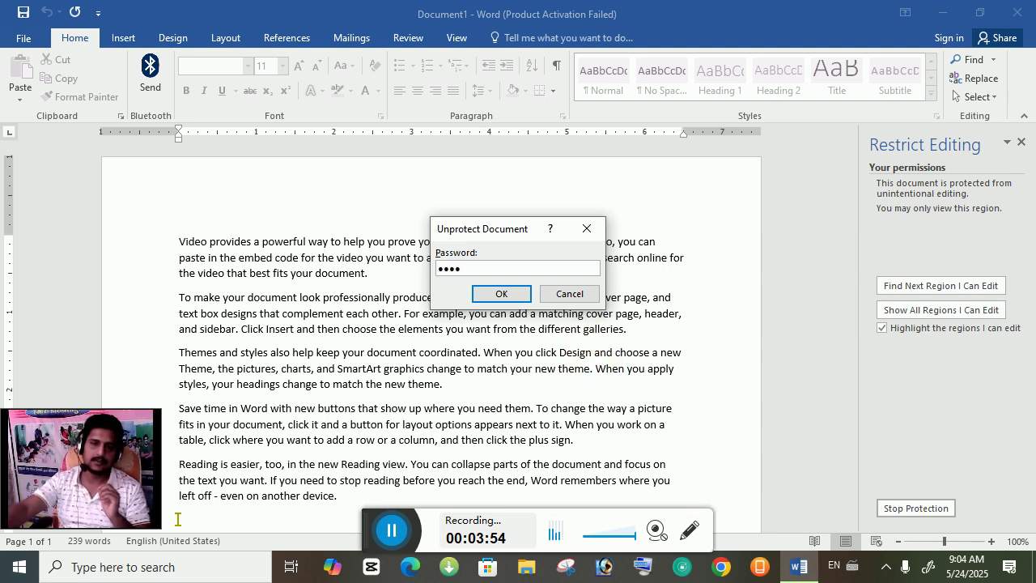
left_click(501, 294)
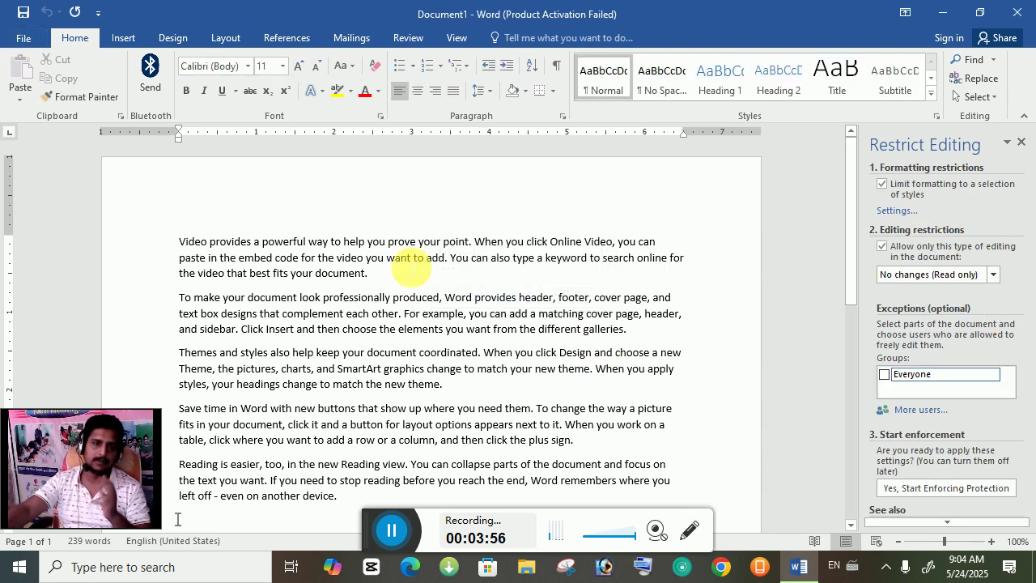
left_click_drag(332, 384, 179, 273)
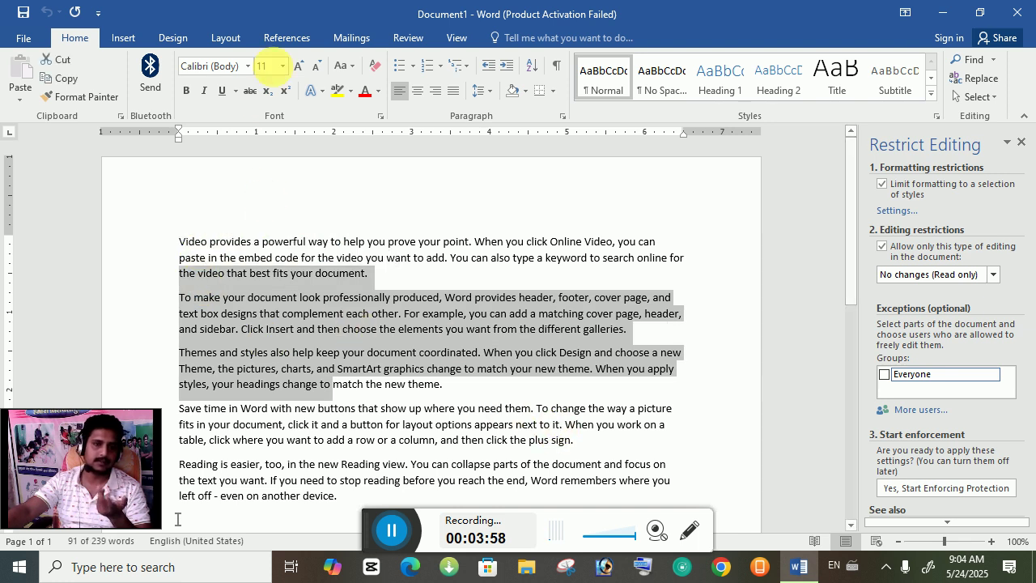
Step: Review Info's Check for Issues and Manage Document menus, then show the New templates page
left_click(23, 42)
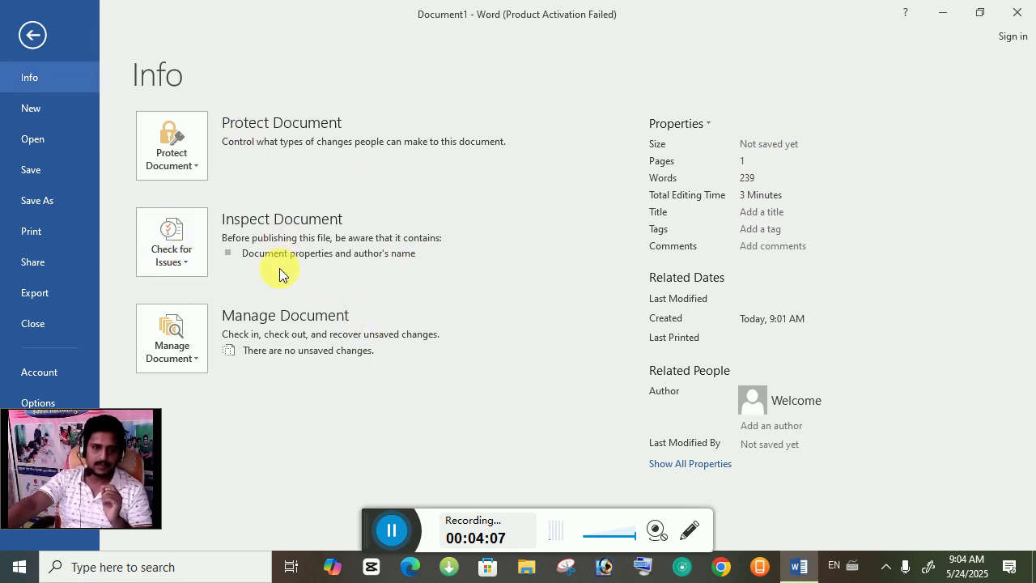
left_click(188, 274)
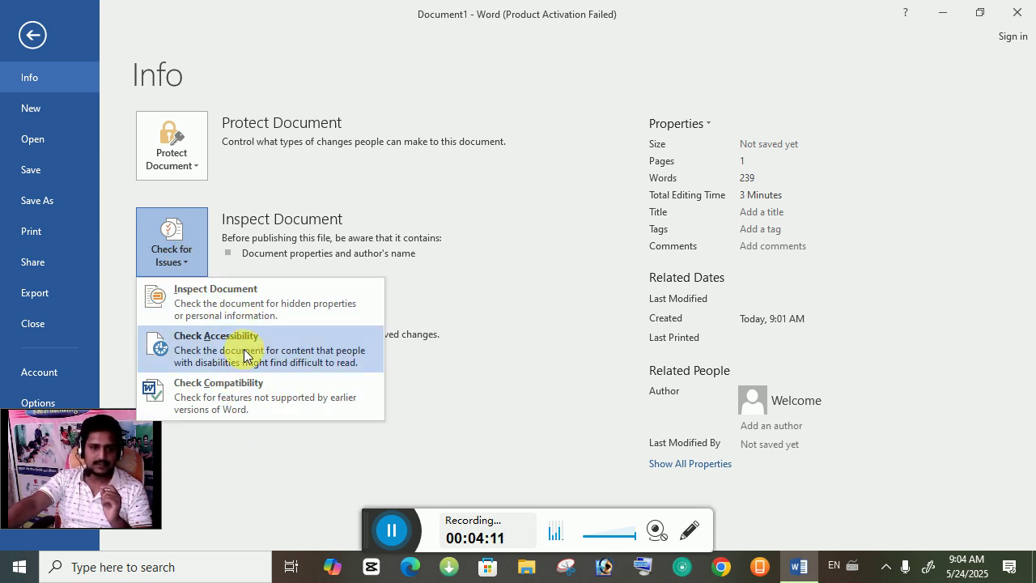
left_click(405, 368)
left_click(191, 358)
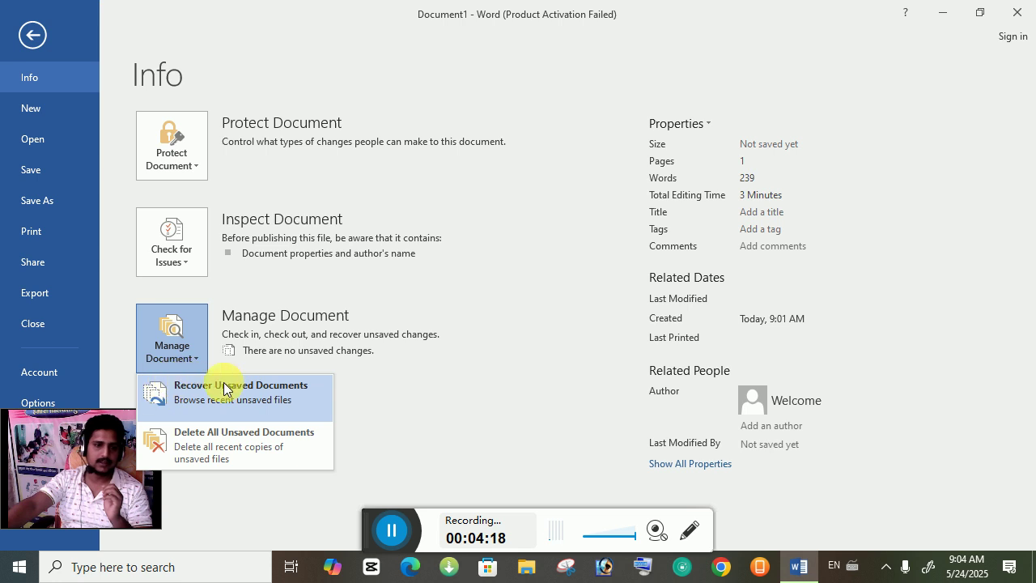
left_click(456, 434)
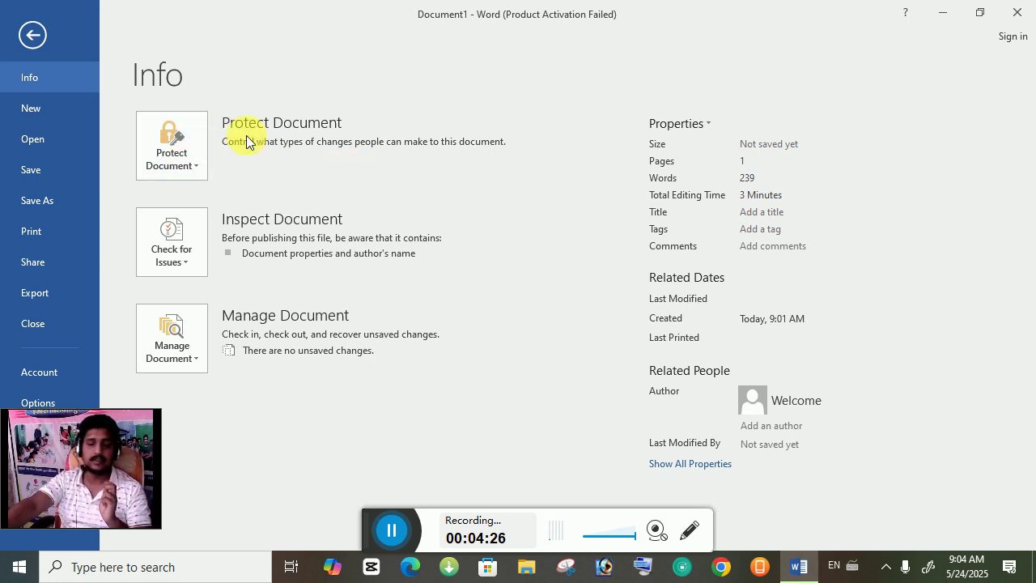
left_click(37, 111)
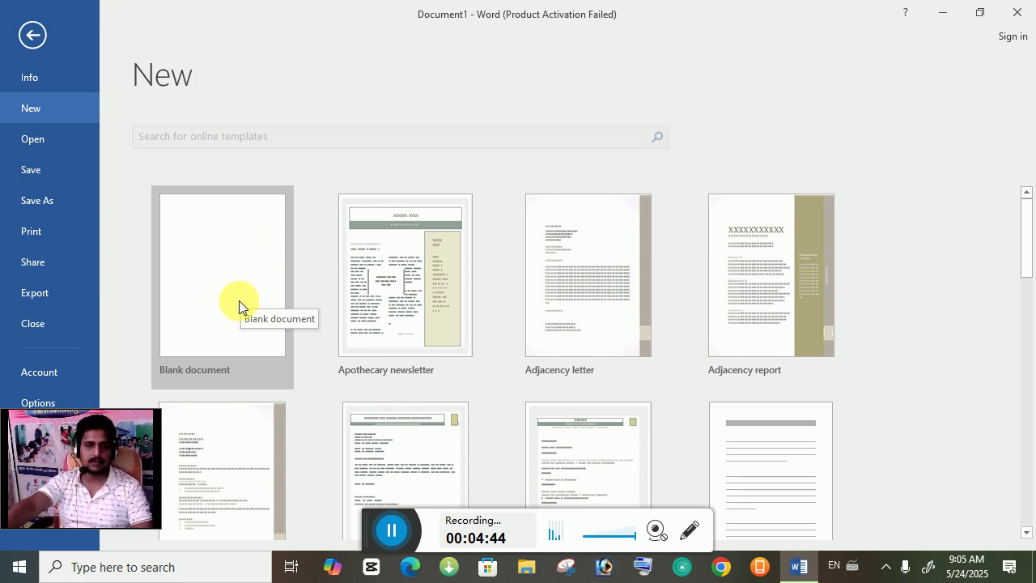
Step: Create a blank document and open 'oral medicine' from the Recent files list
left_click(247, 306)
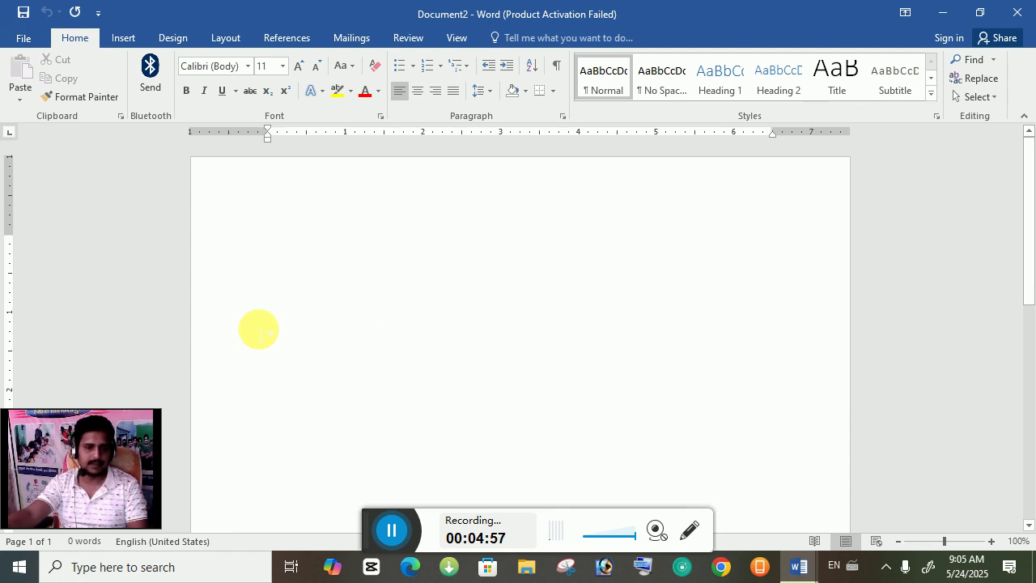
left_click(23, 38)
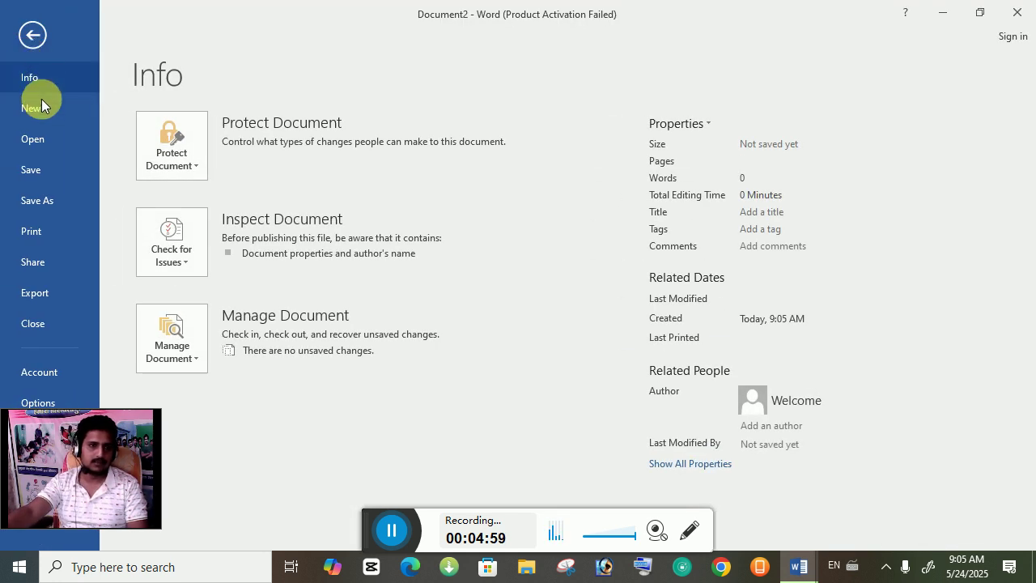
left_click(36, 140)
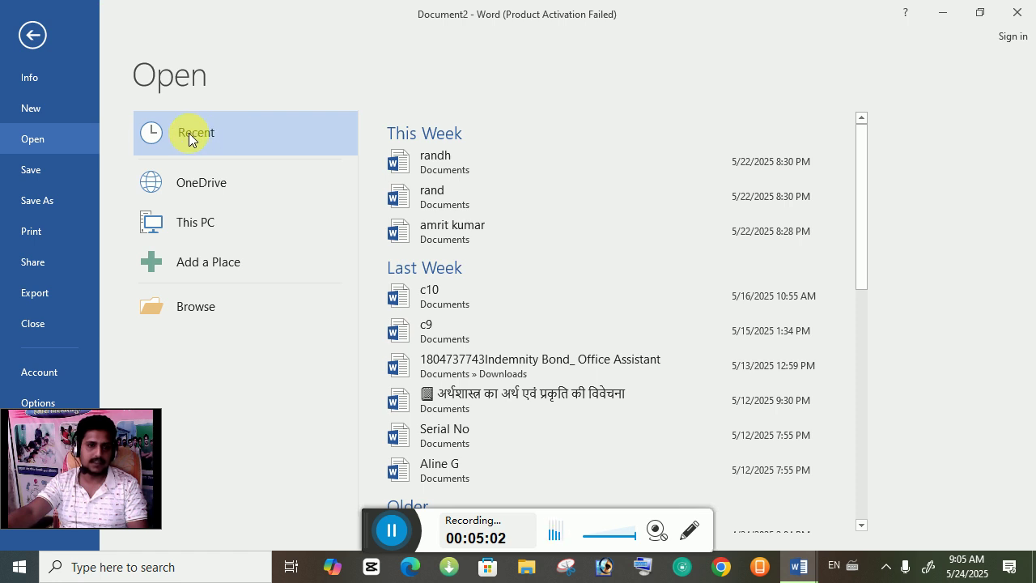
scroll(540, 234, "down", 2)
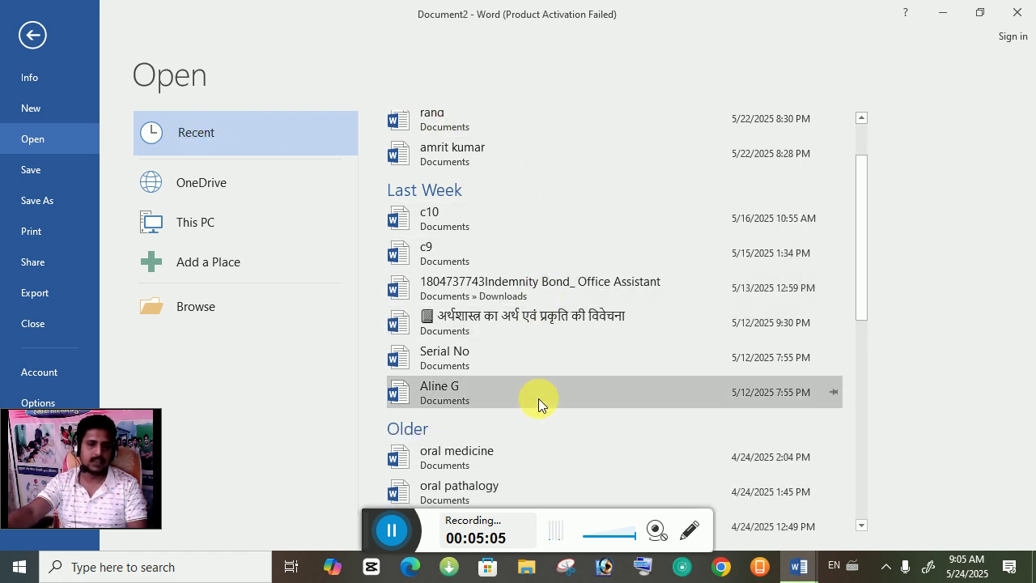
scroll(518, 433, "down", 5)
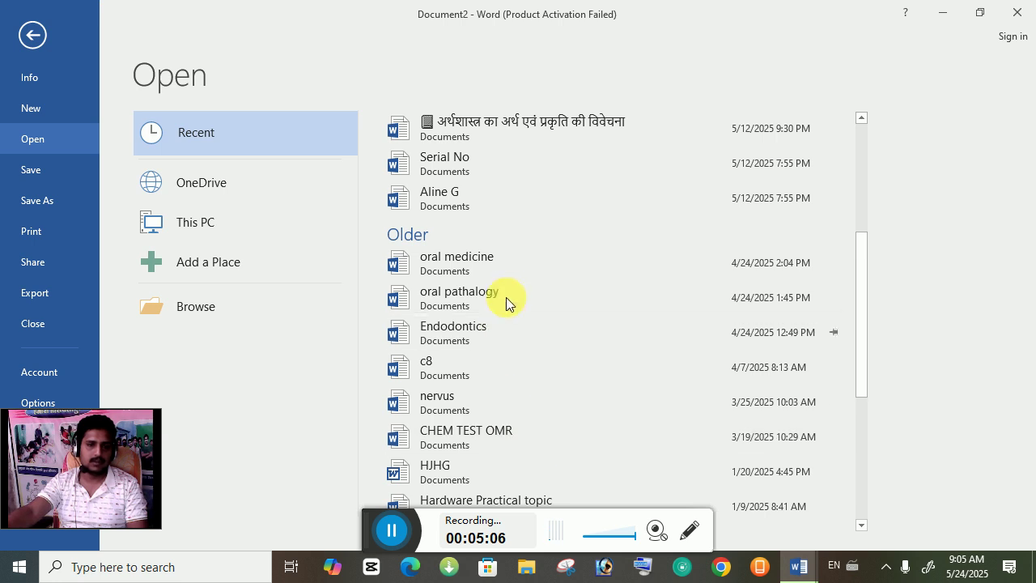
scroll(507, 291, "up", 2)
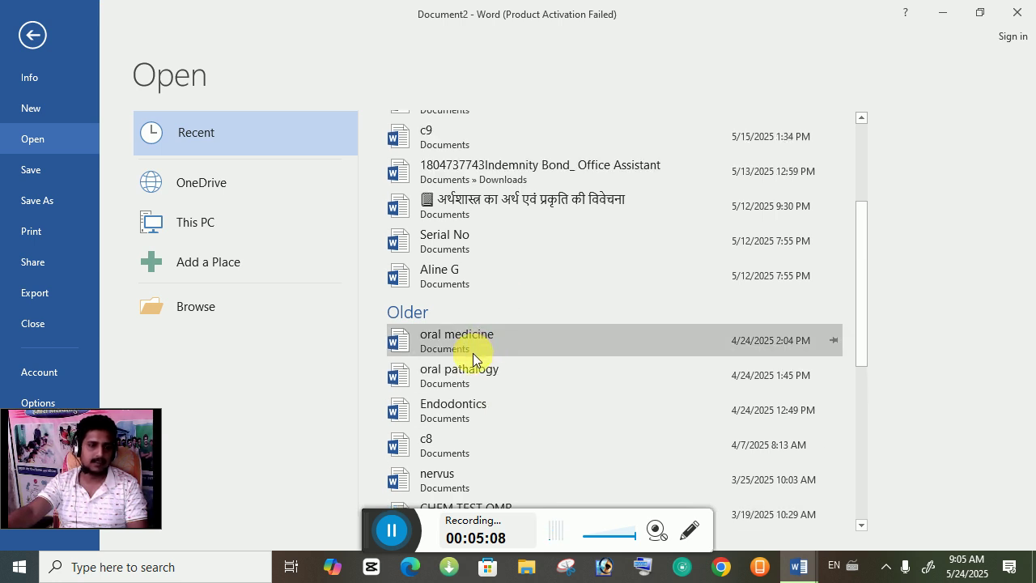
left_click(498, 334)
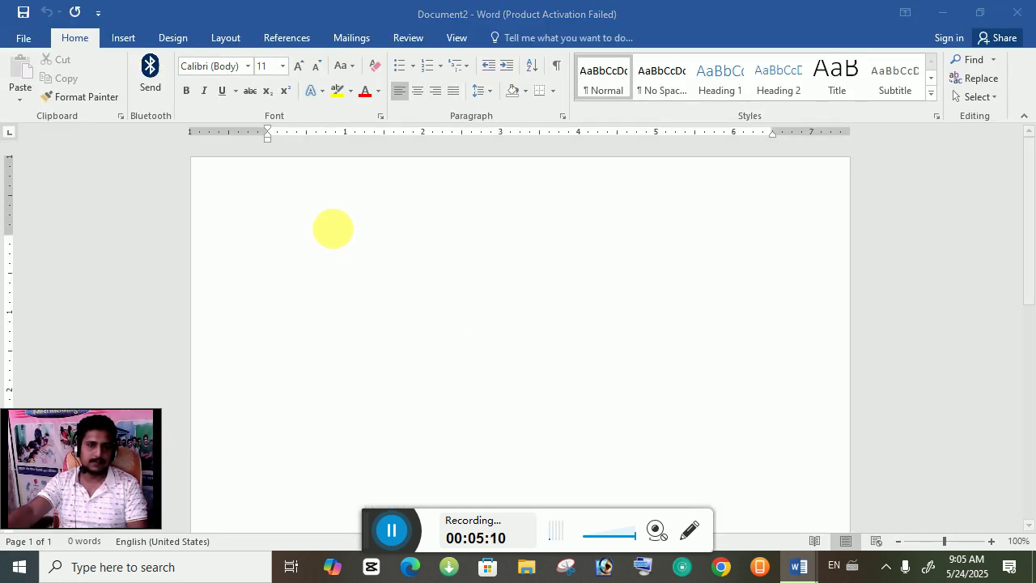
Step: Scroll through 'oral medicine' and view its Info page in File
scroll(522, 353, "down", 5)
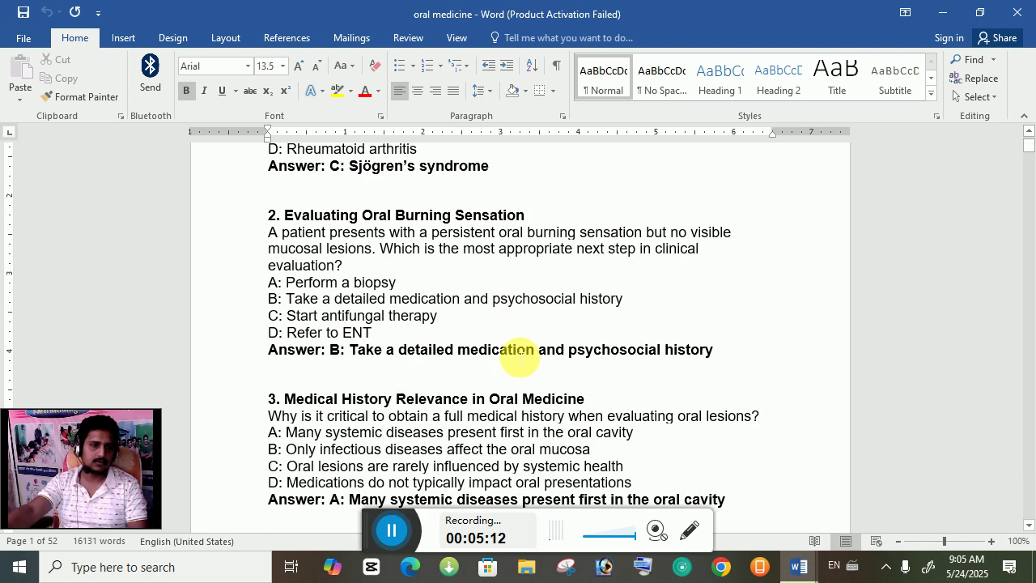
scroll(519, 357, "down", 12)
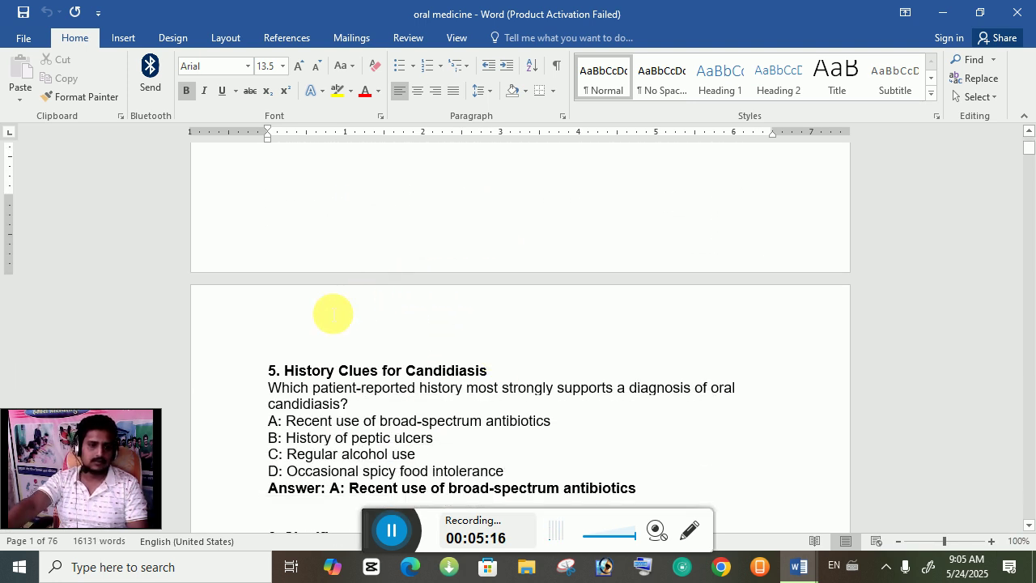
scroll(440, 313, "down", 5)
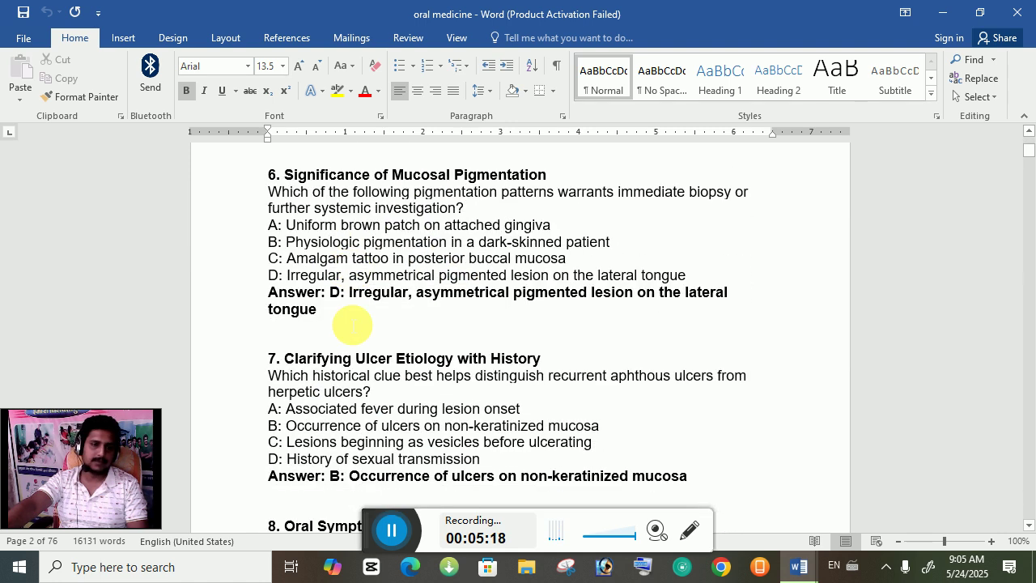
scroll(357, 325, "up", 12)
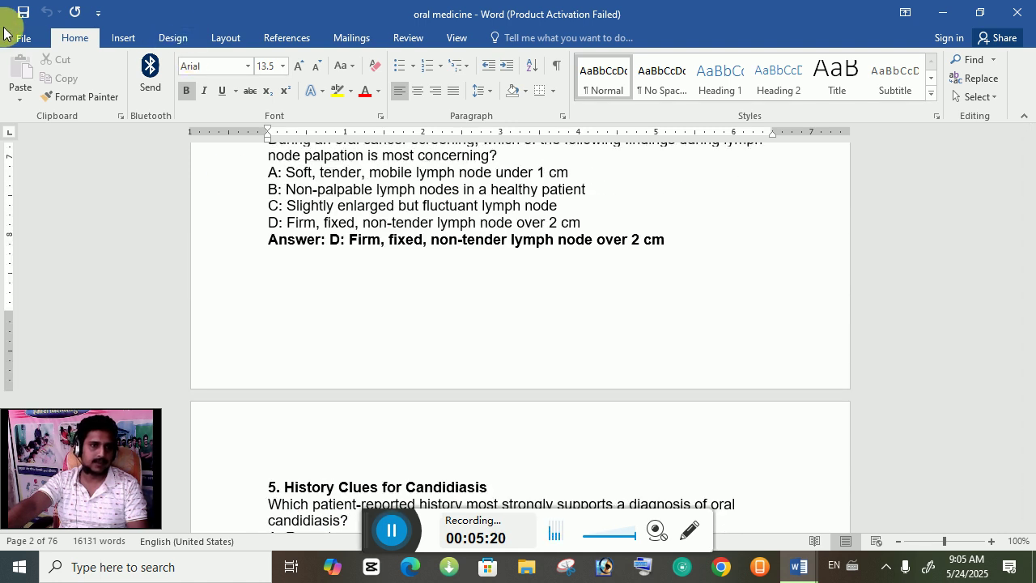
left_click(18, 38)
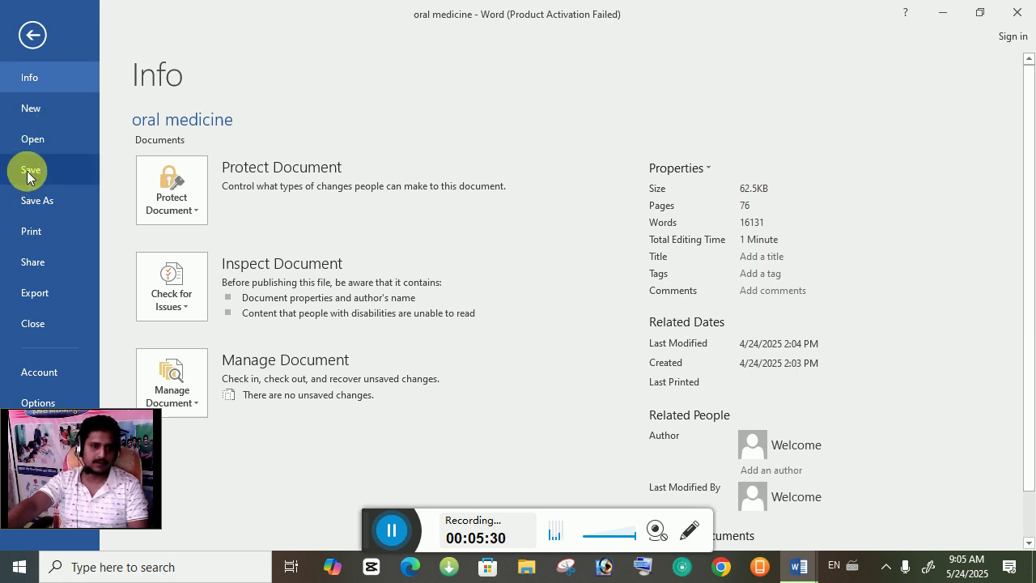
Step: Create another blank document and generate five =rand() paragraphs, 239 words in total
left_click(30, 107)
left_click(214, 291)
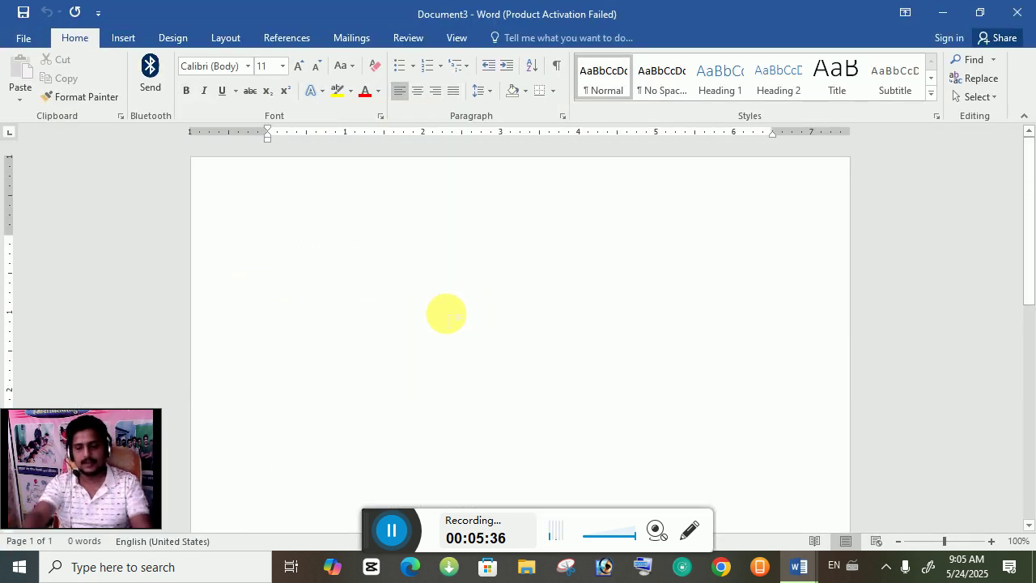
type("=rand")
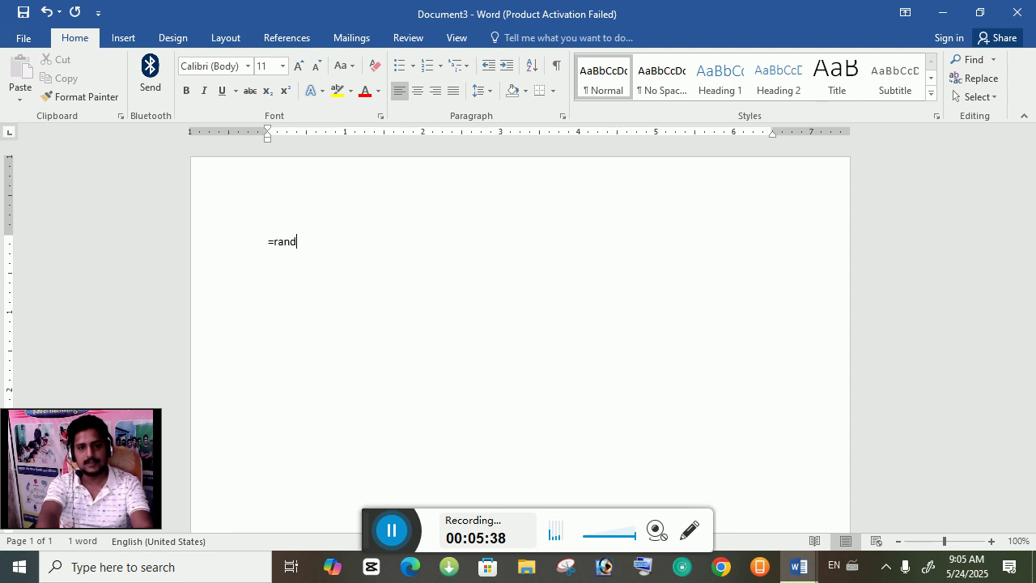
type("(")
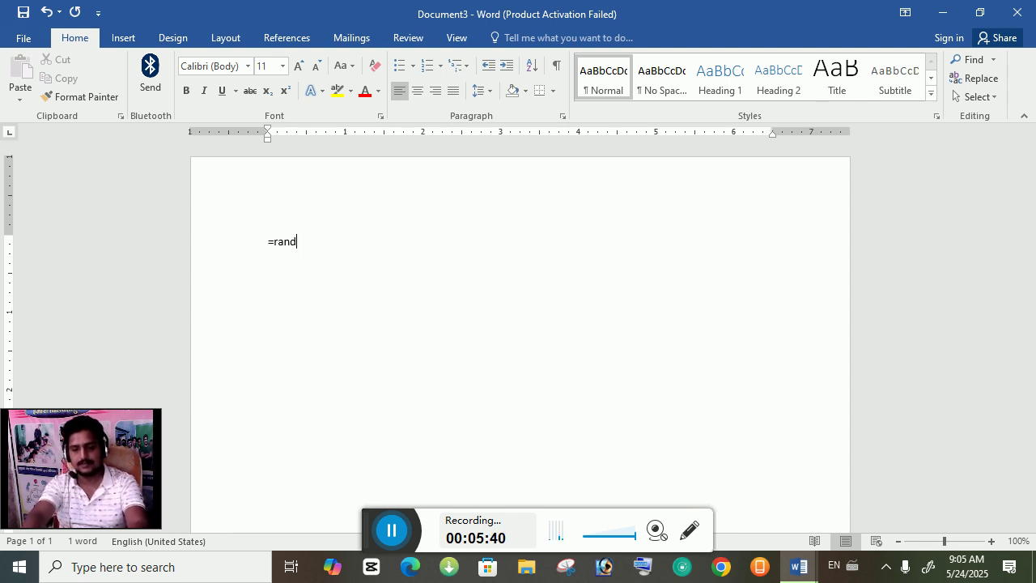
type(")")
key("Return")
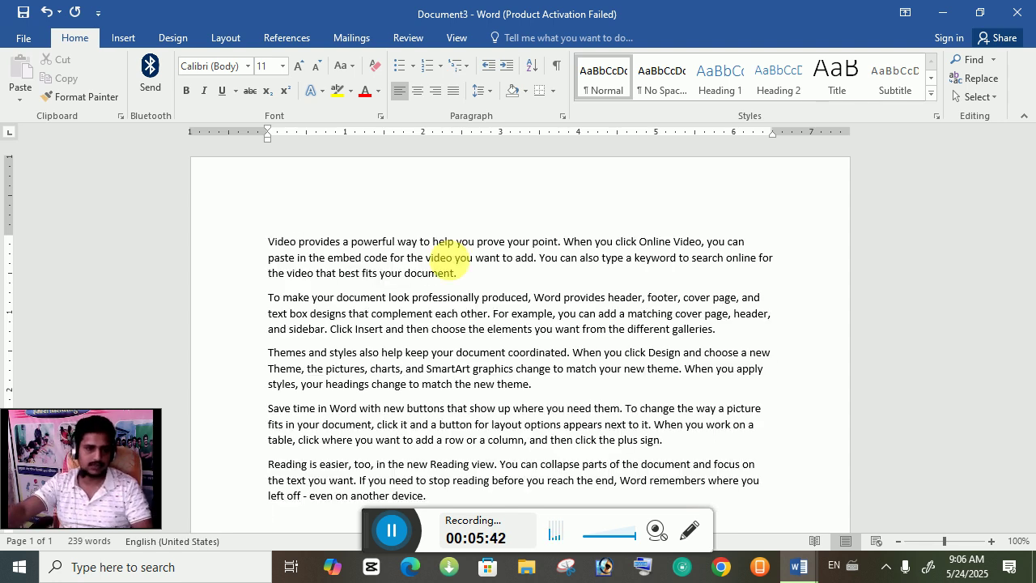
key("ctrl+a")
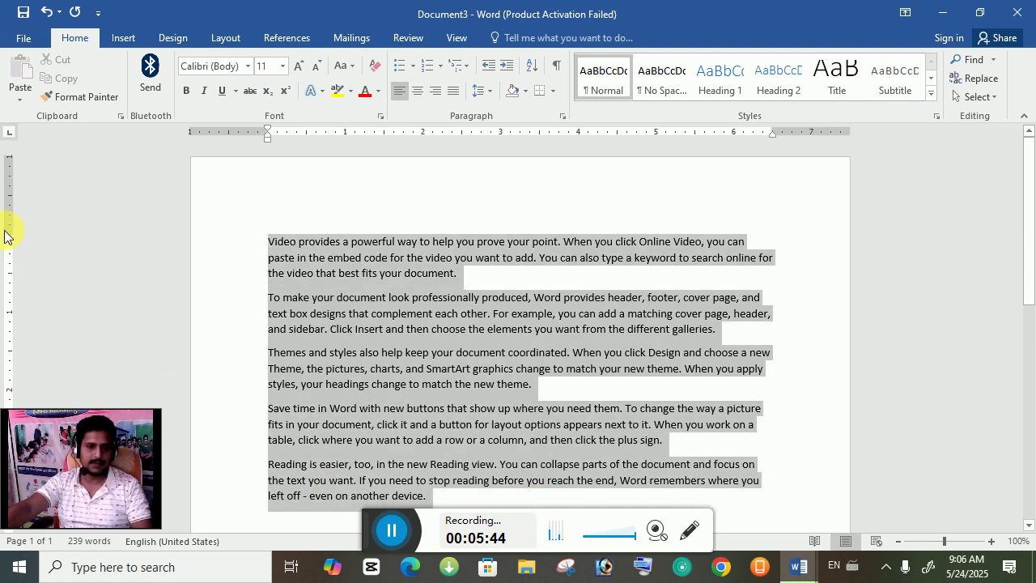
left_click(359, 253)
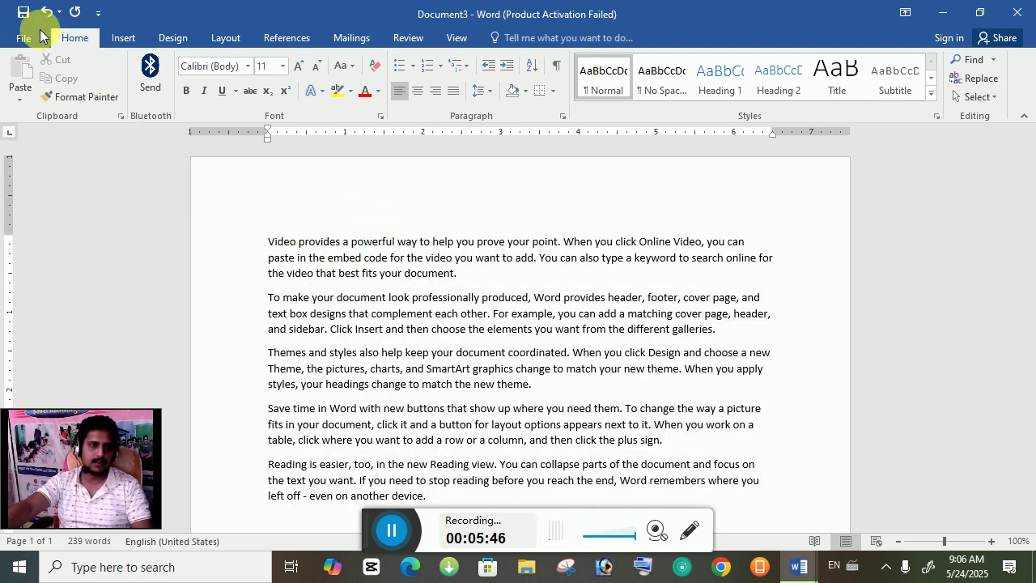
Step: Save the document to Documents as the Word Document 'krishna'
left_click(24, 38)
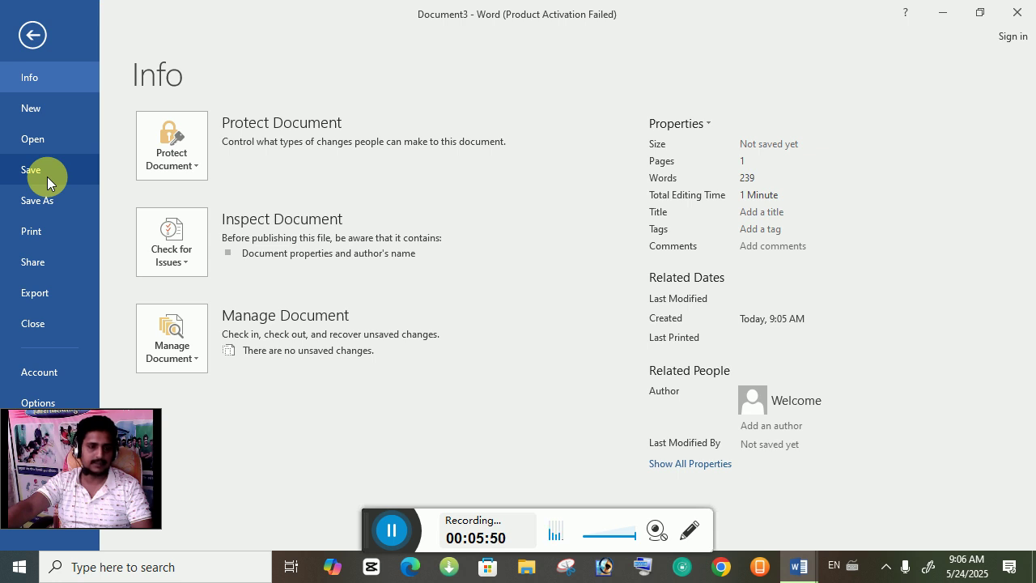
left_click(47, 177)
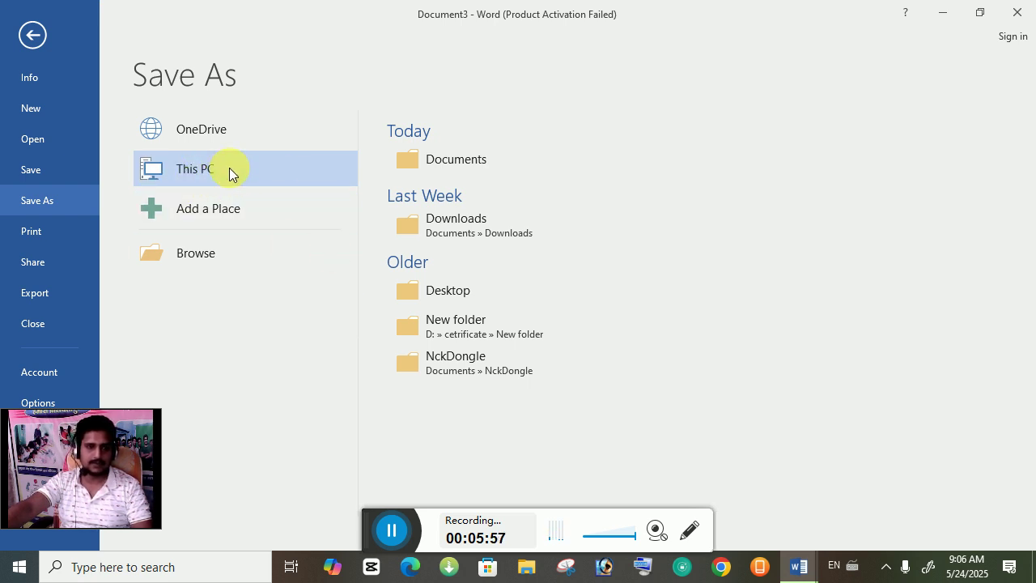
left_click(469, 169)
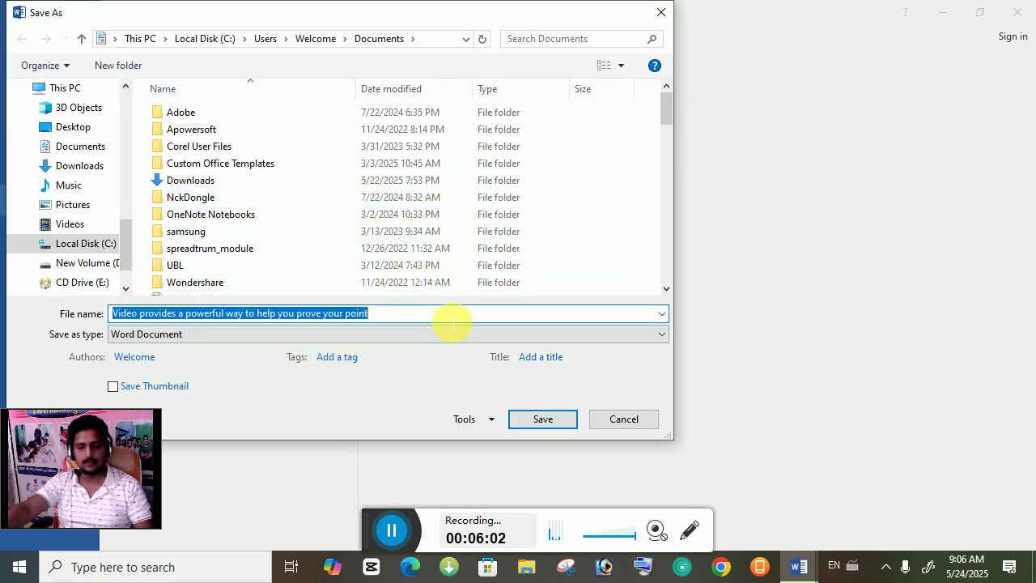
type("krishna")
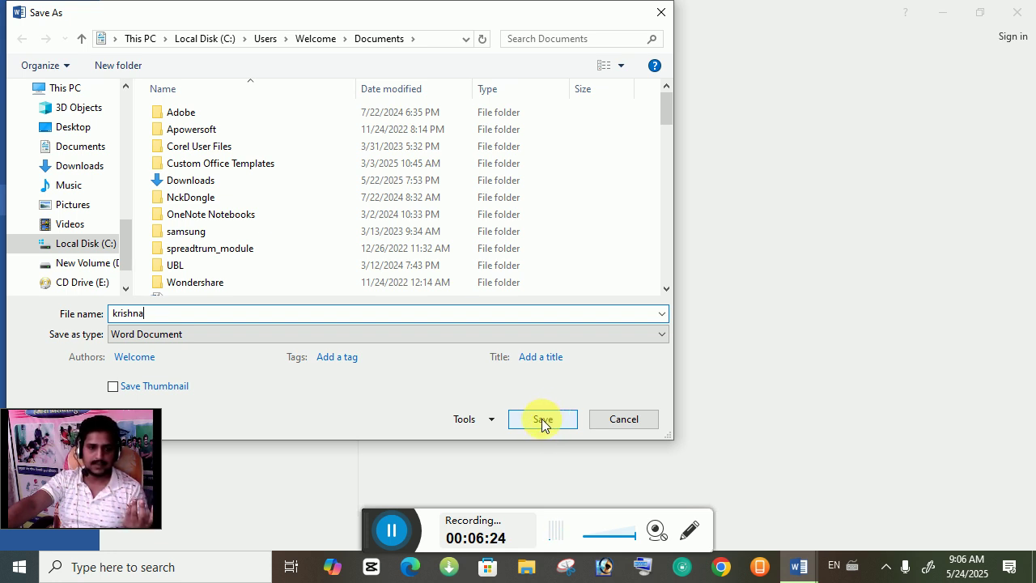
left_click(542, 421)
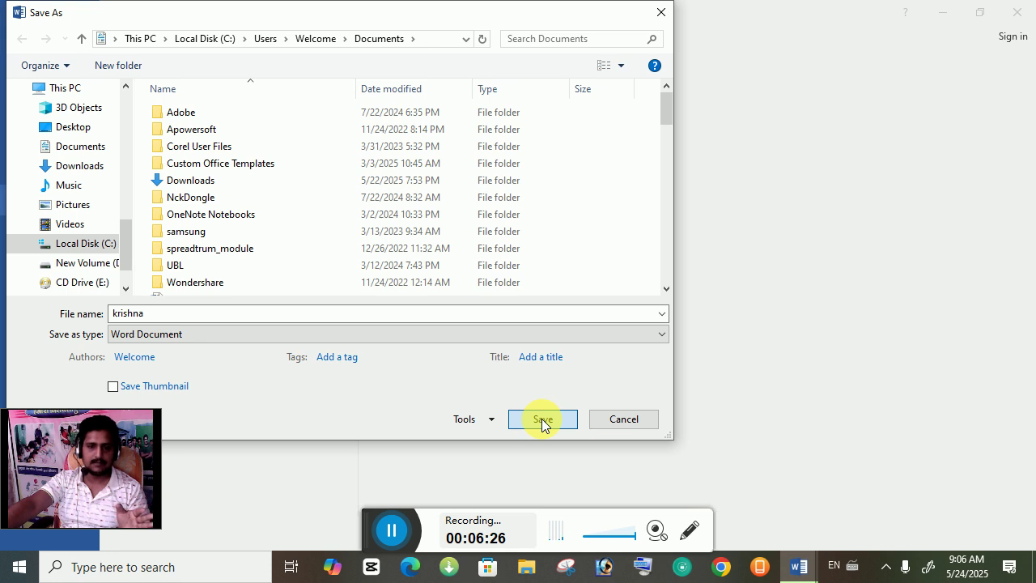
left_click(163, 339)
left_click(163, 348)
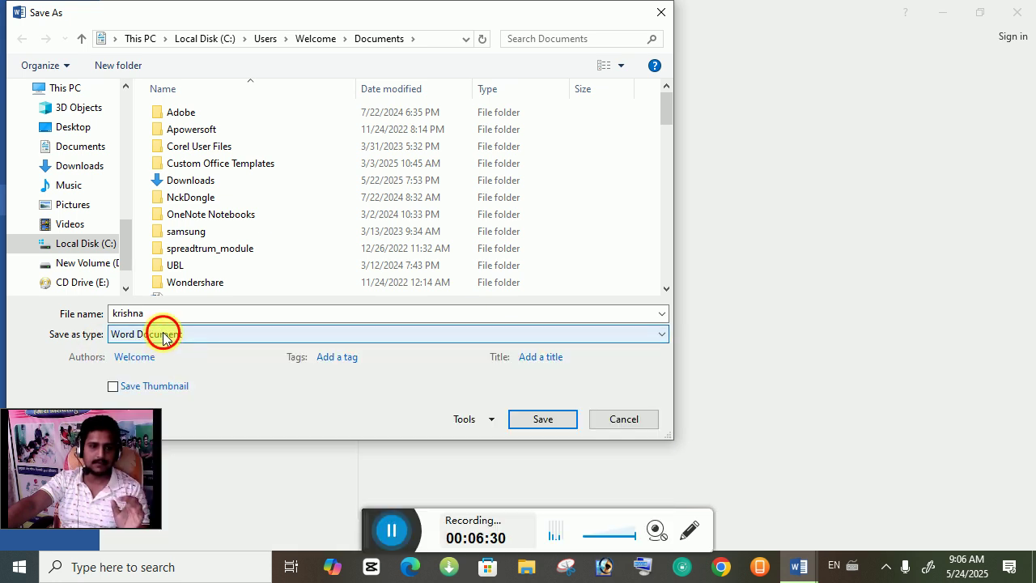
left_click(163, 334)
left_click(163, 333)
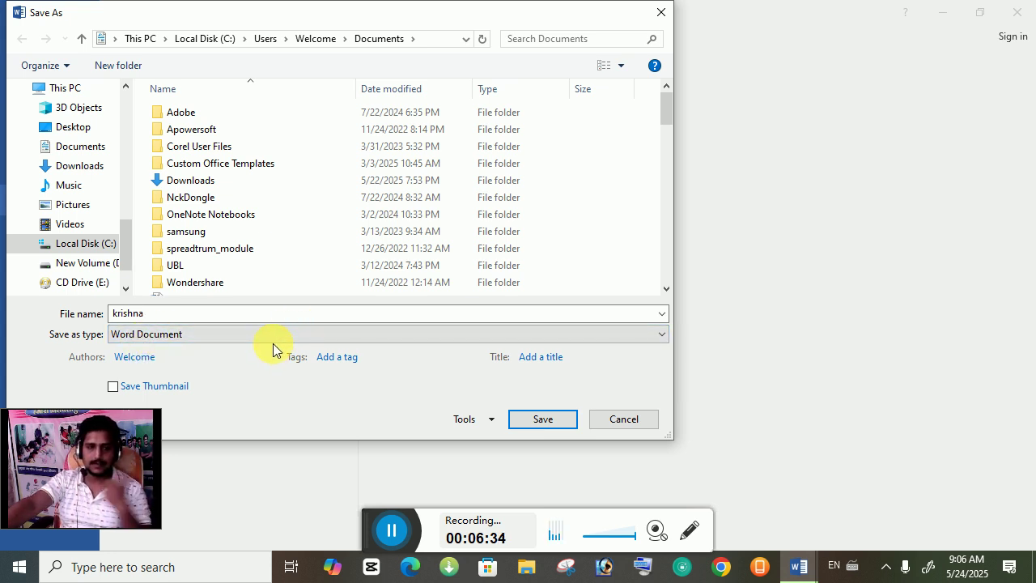
left_click(543, 422)
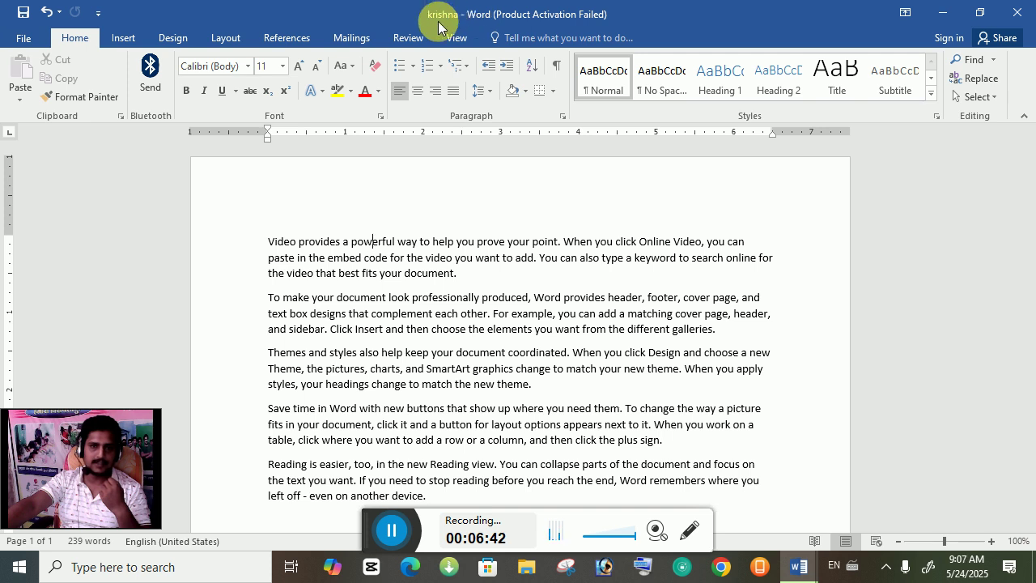
Step: Save As into the current Documents folder with the file name 'ankit'
left_click(23, 37)
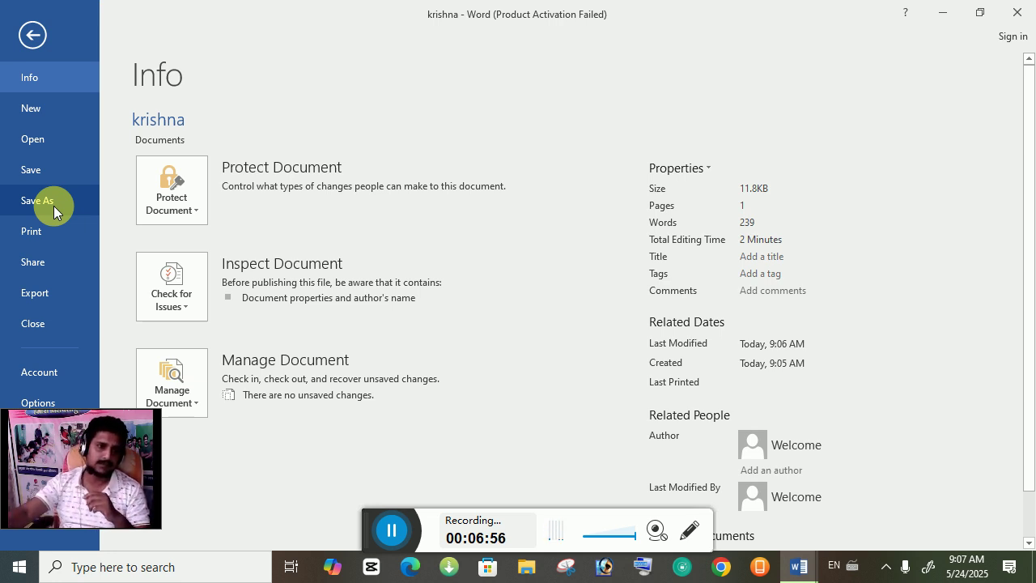
left_click(53, 205)
left_click(247, 168)
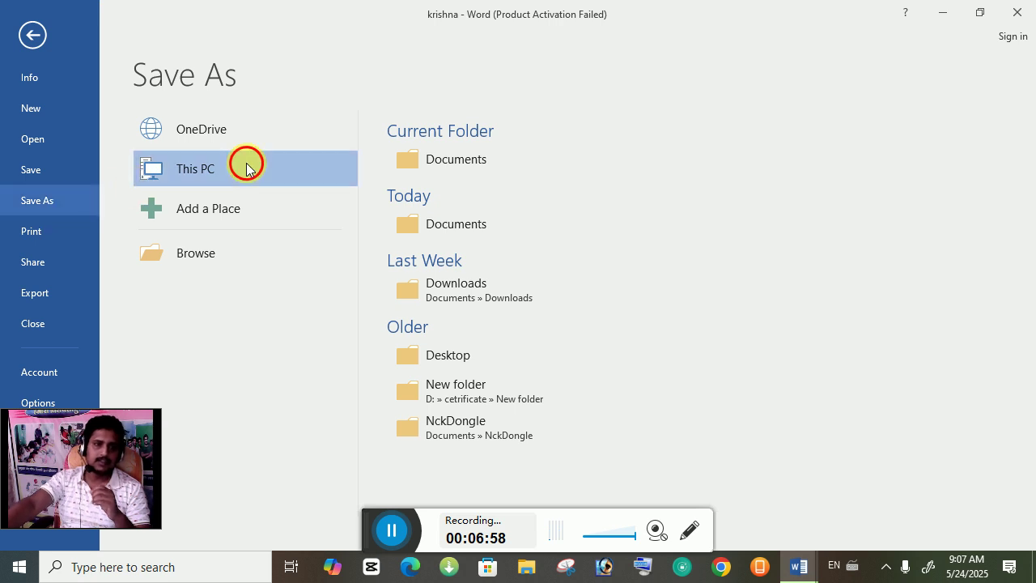
left_click(490, 170)
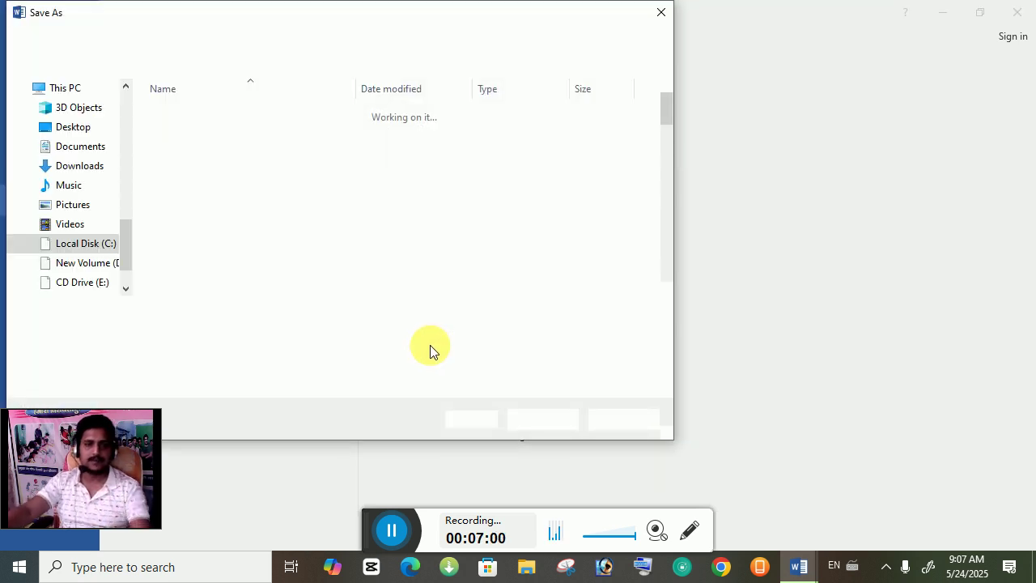
type("ankit")
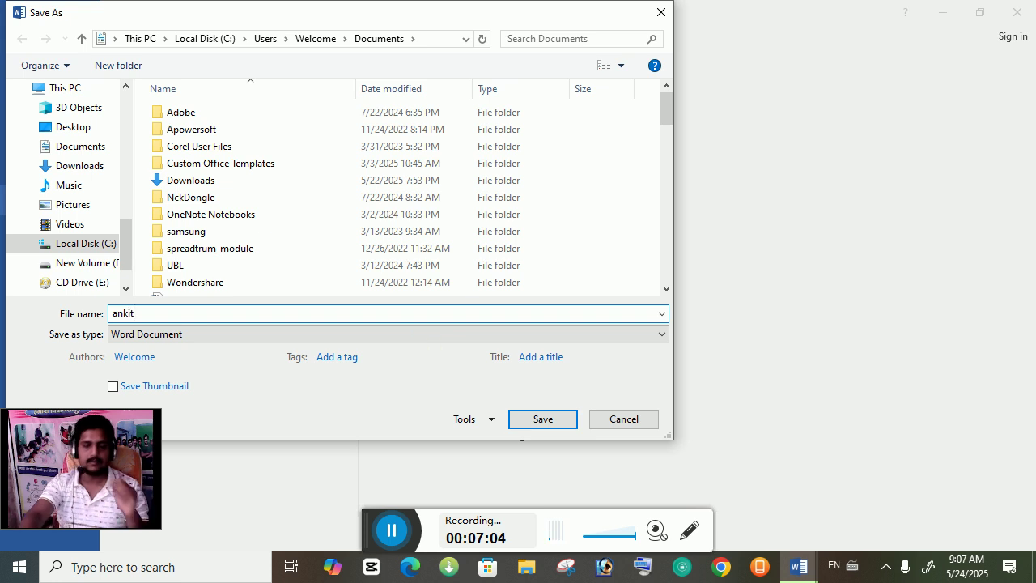
key("Return")
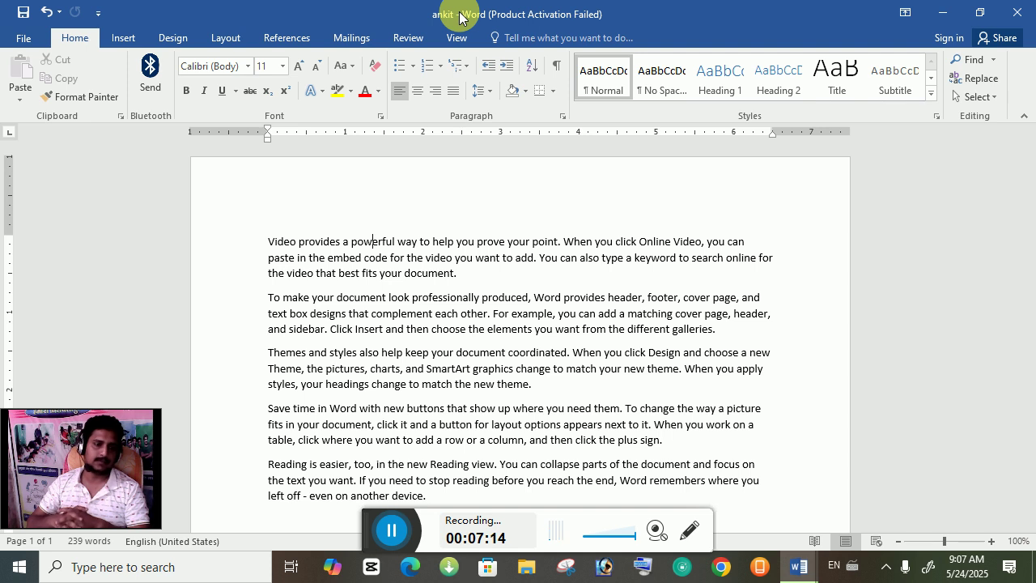
Step: Show the Print preview for ankit and check the printer list showing EPSON L3250 Series
left_click(18, 41)
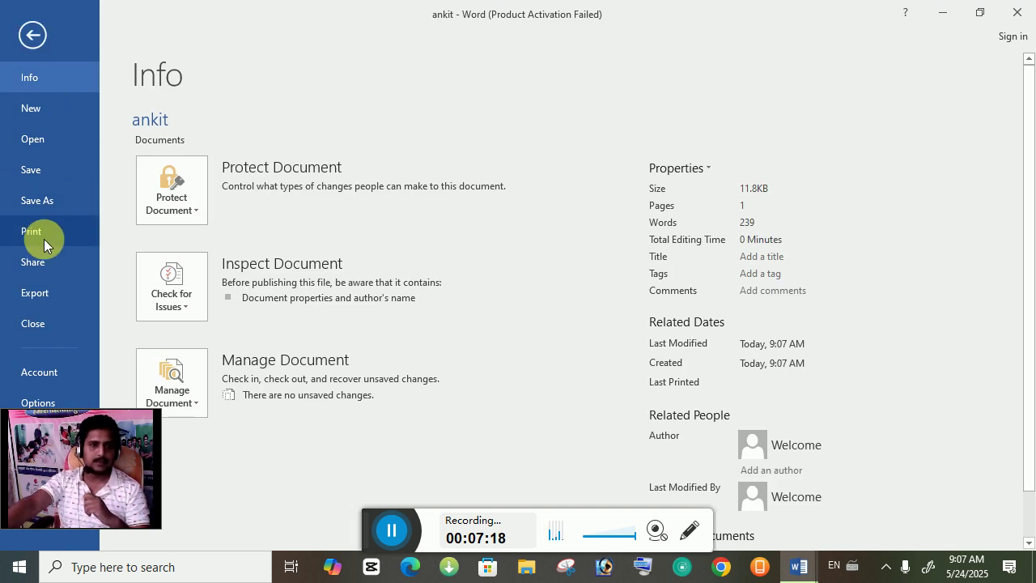
left_click(49, 230)
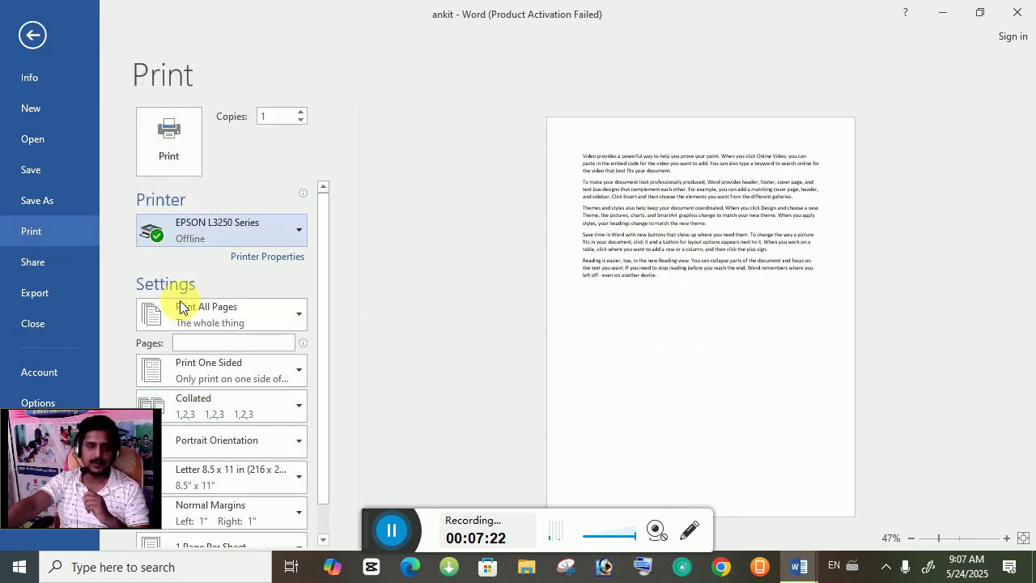
left_click_drag(69, 440, 989, 474)
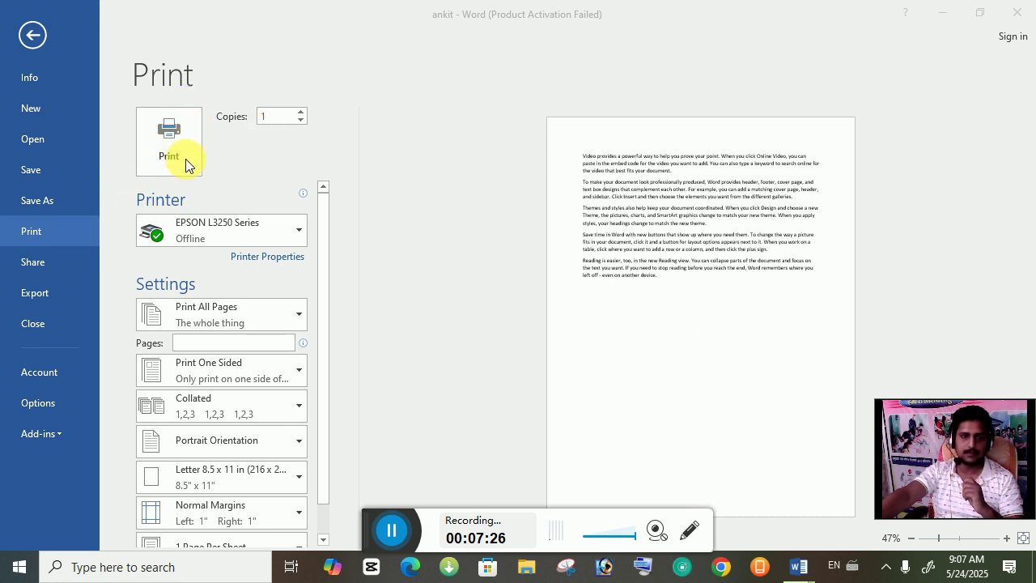
left_click(225, 230)
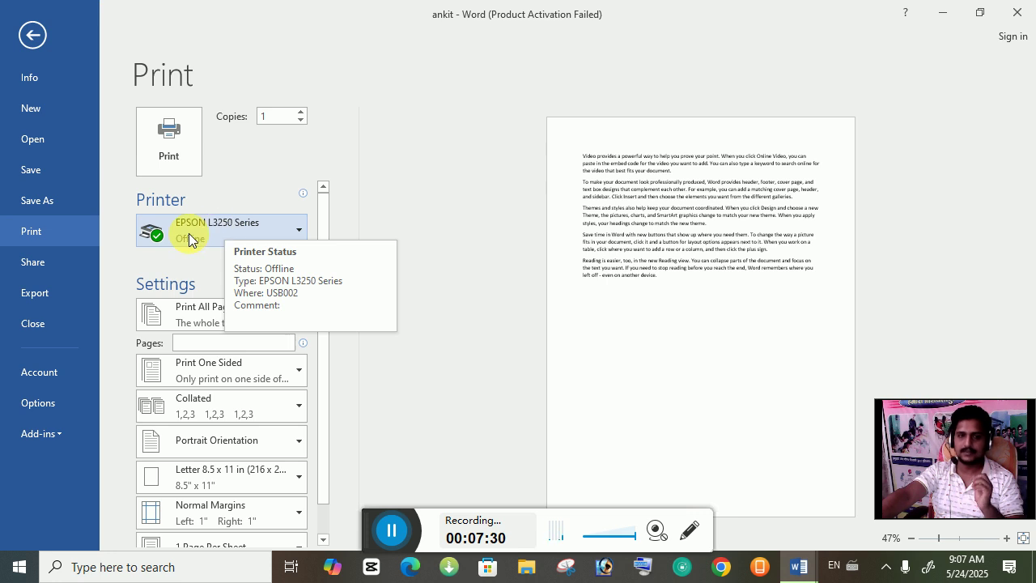
left_click(189, 235)
left_click(189, 232)
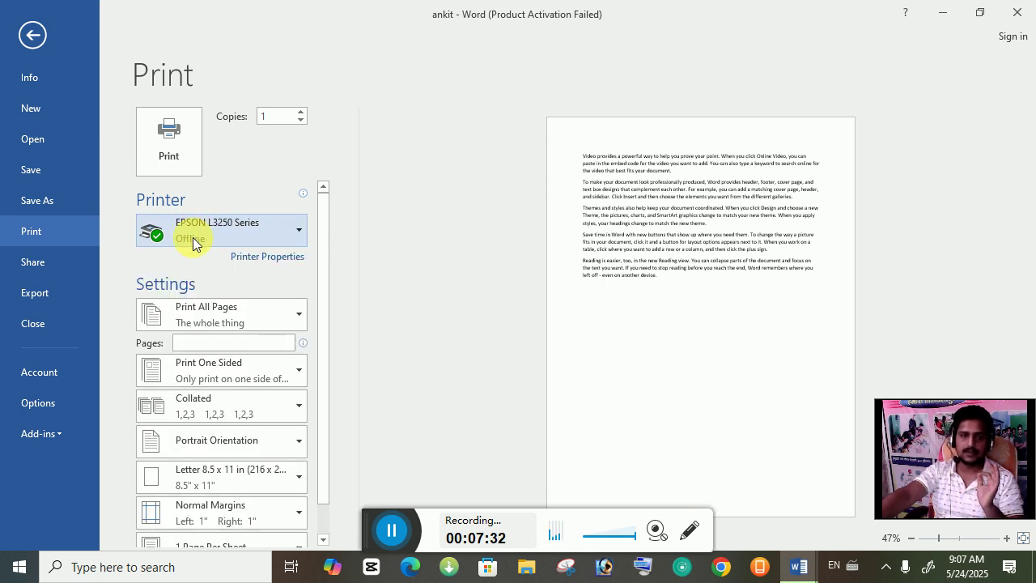
Step: Check the copies count of 1 and the Print All Pages range choices
left_click(268, 120)
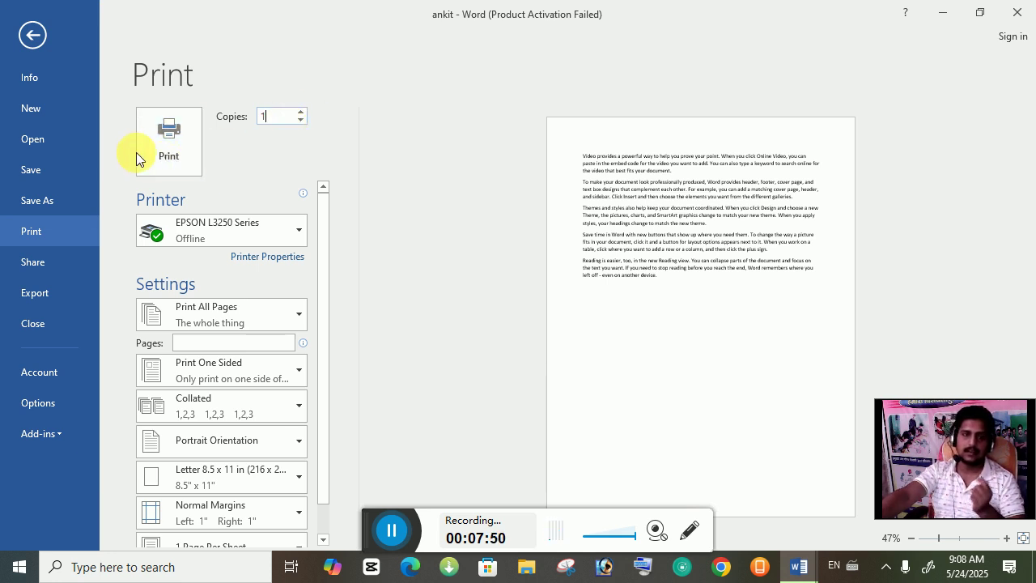
scroll(319, 202, "down", 1)
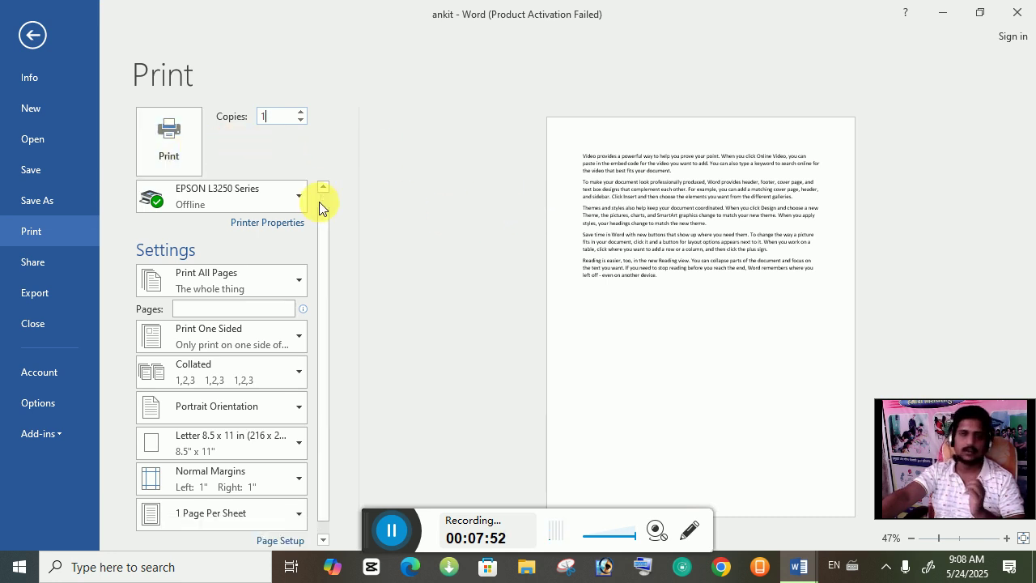
left_click(225, 281)
left_click(227, 282)
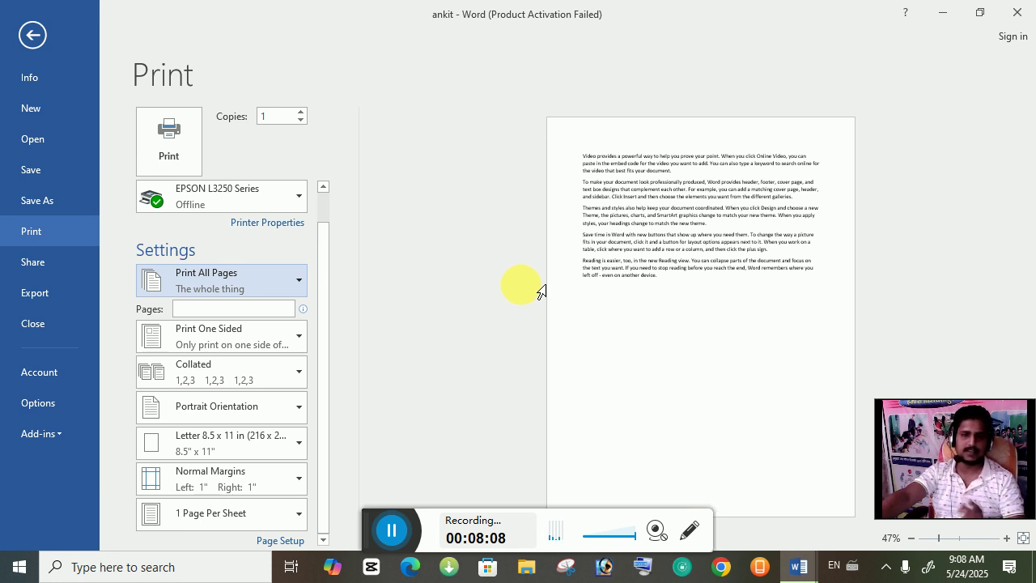
Step: Enter page range 1-3, replace it with 2, then clear the Pages box to print all pages
left_click(232, 314)
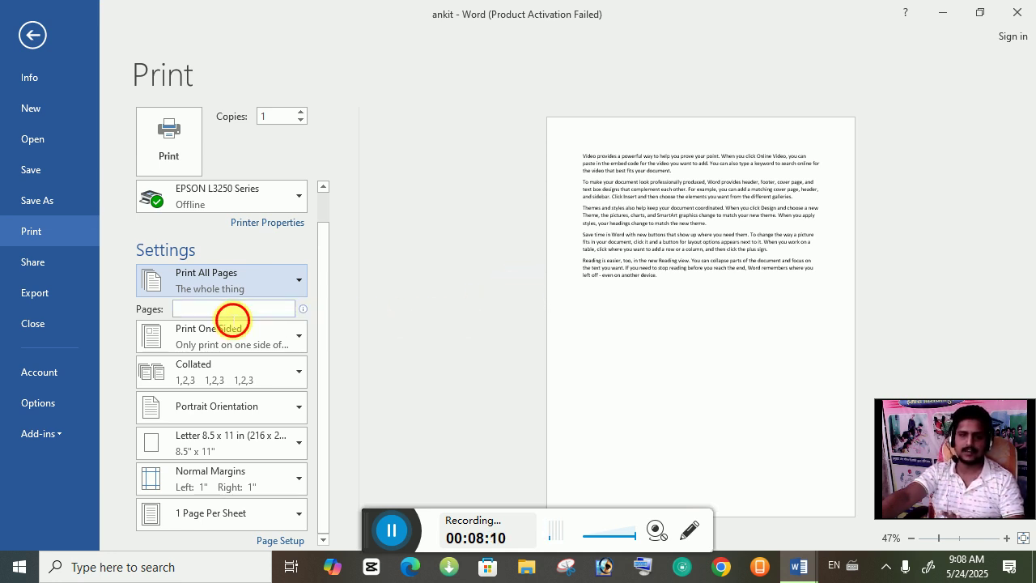
type("1-")
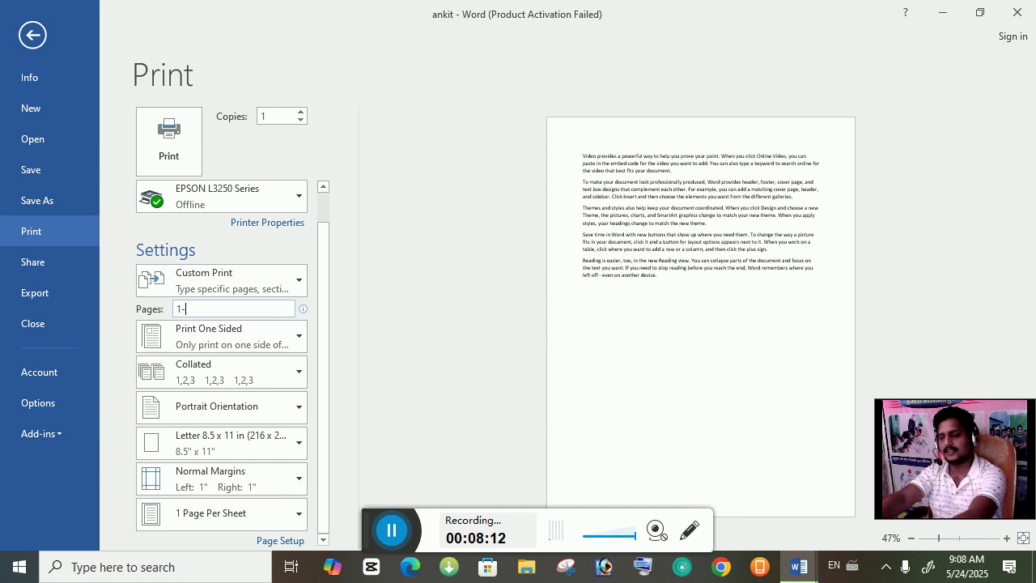
type("3")
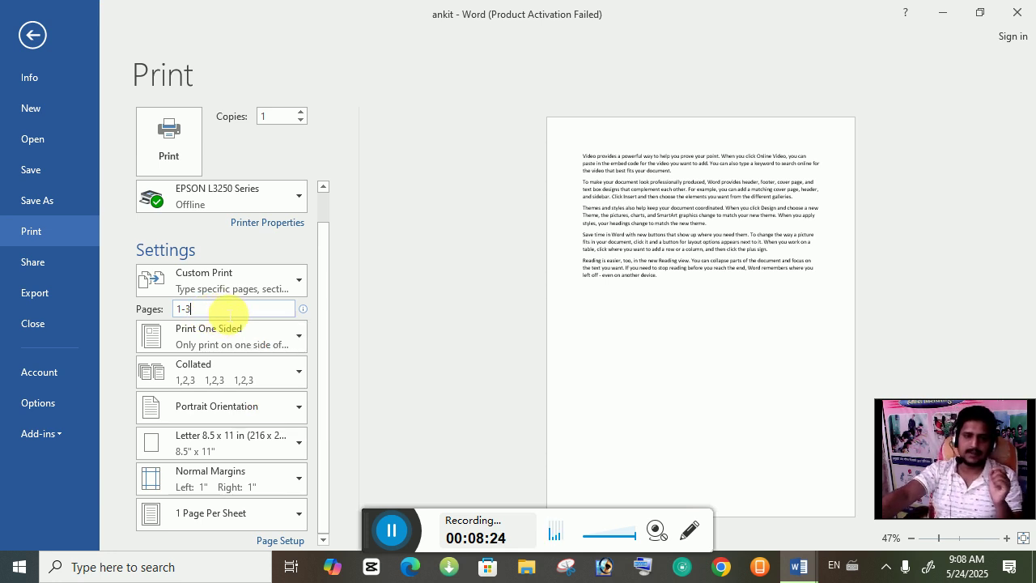
left_click_drag(229, 310, 6, 306)
type("2")
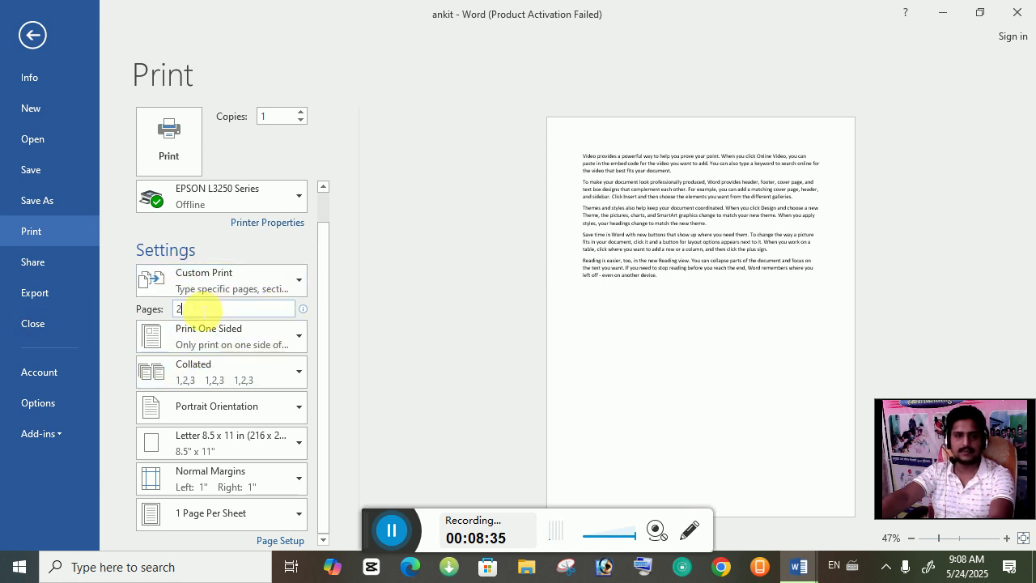
key("BackSpace")
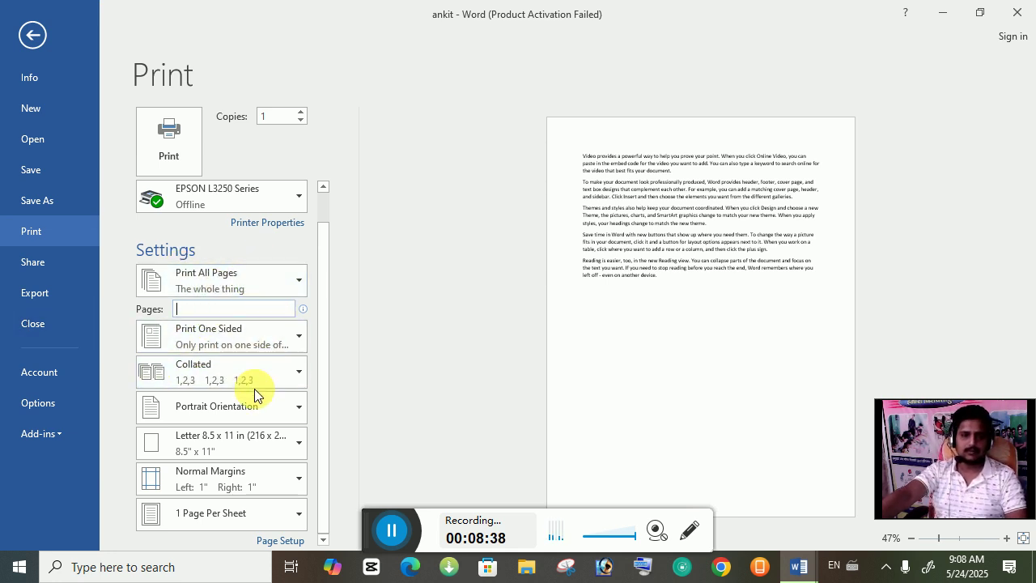
Step: Keep Normal margins and, after trying Landscape, return the orientation to Portrait
left_click(224, 486)
left_click(228, 487)
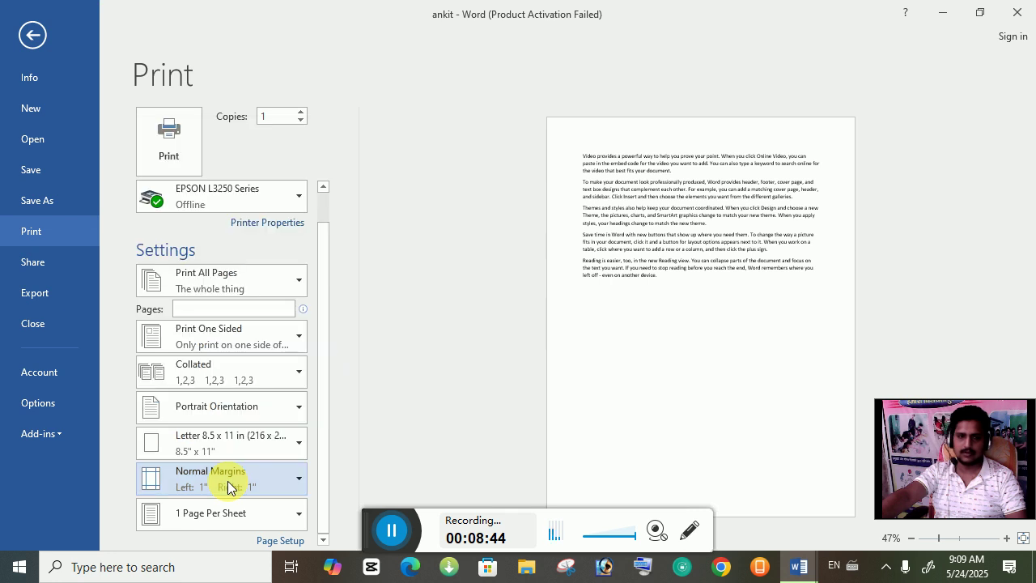
left_click(228, 480)
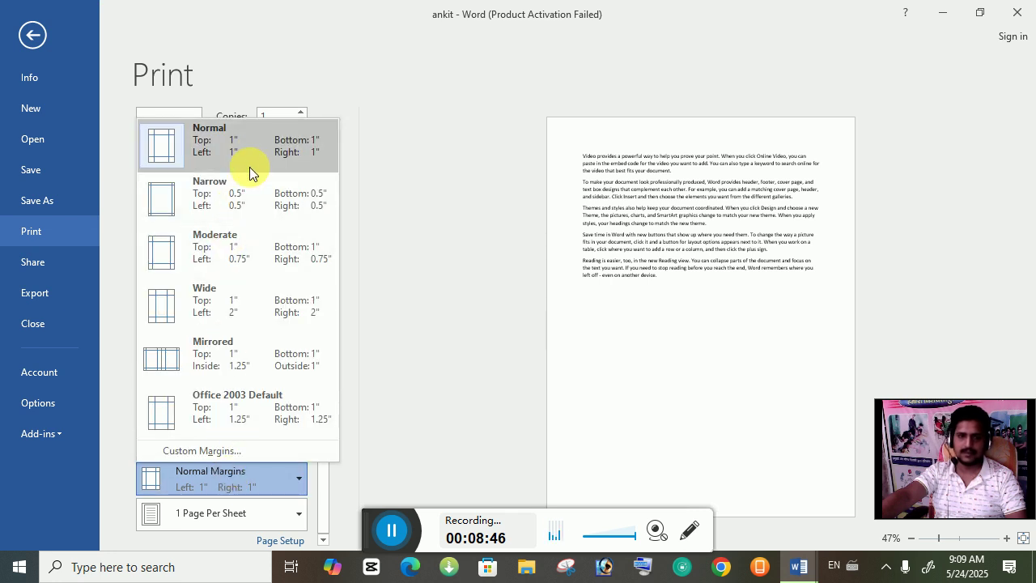
left_click(232, 479)
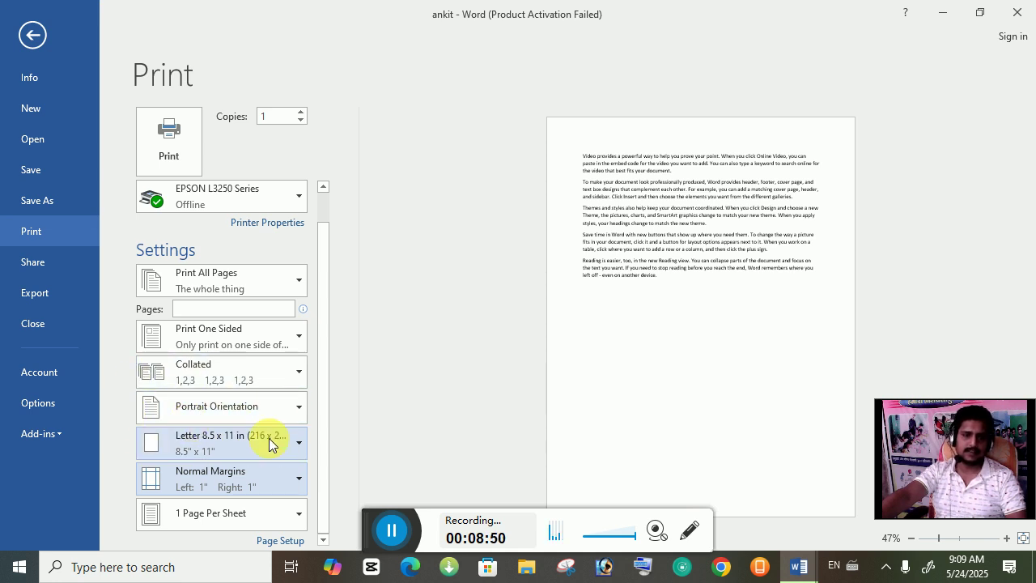
left_click(252, 407)
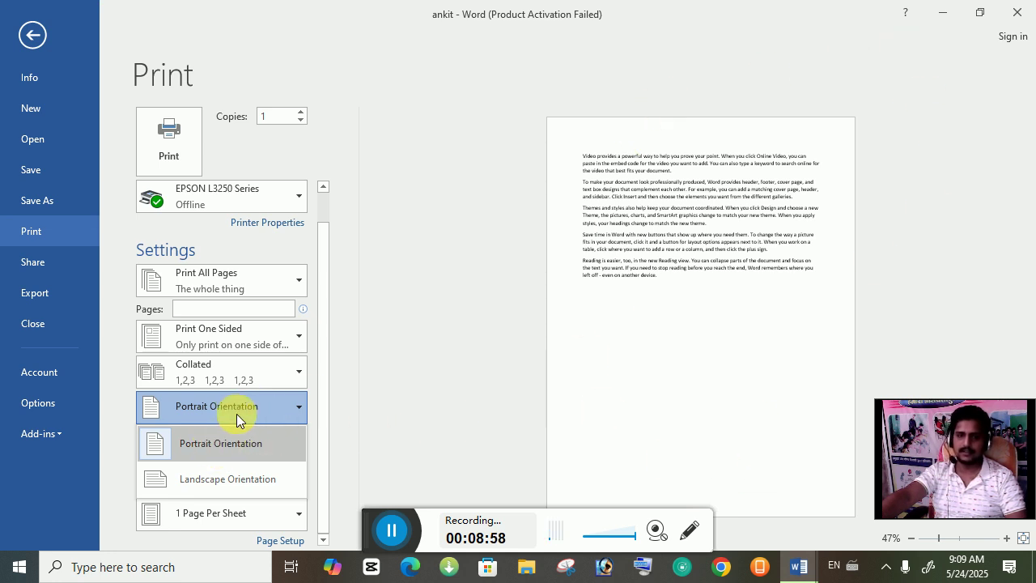
left_click(209, 488)
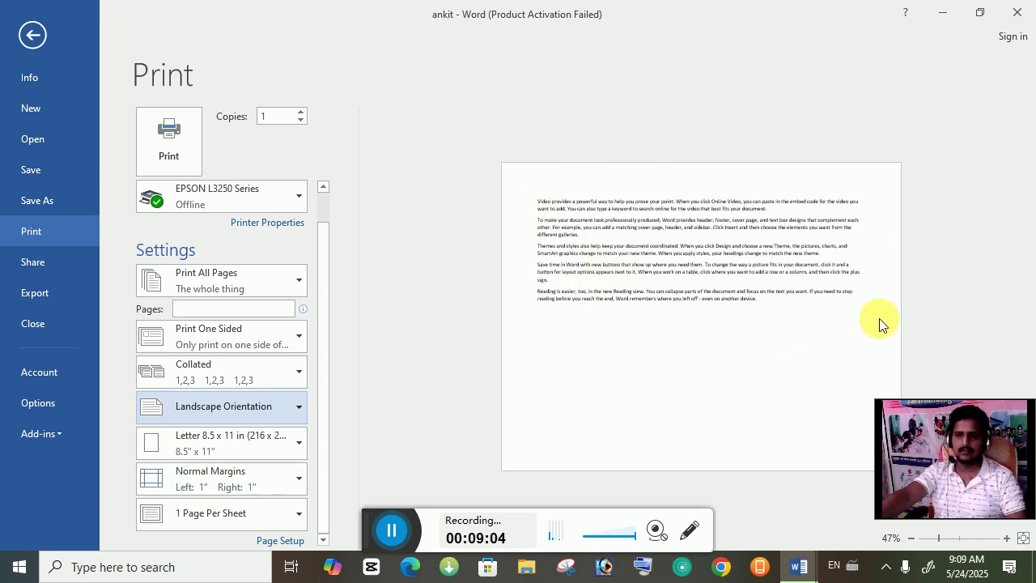
left_click(241, 413)
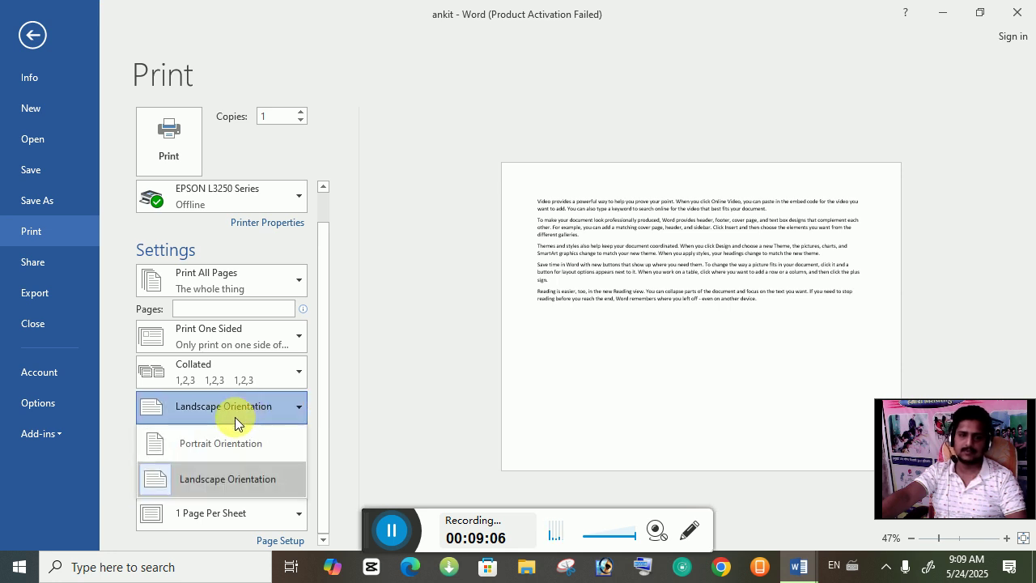
left_click(171, 446)
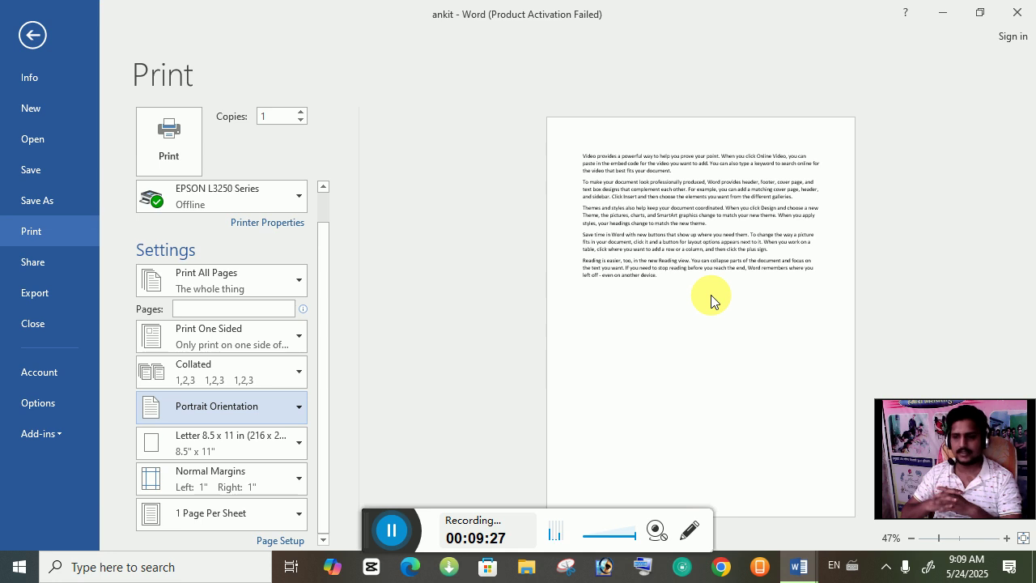
Step: Keep 1 page per sheet and bring up the EPSON L3250 Series printer properties
left_click(238, 511)
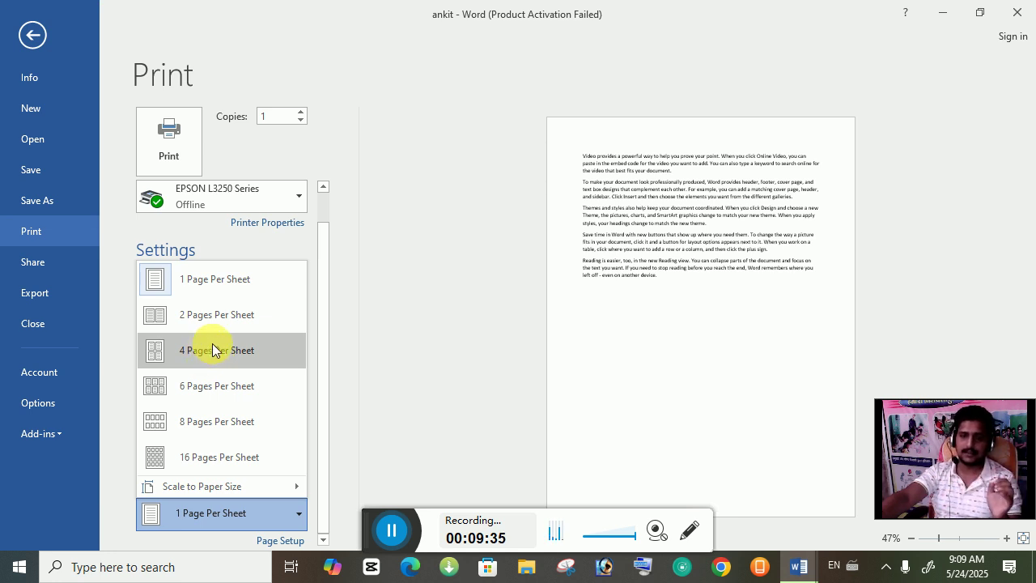
left_click(228, 285)
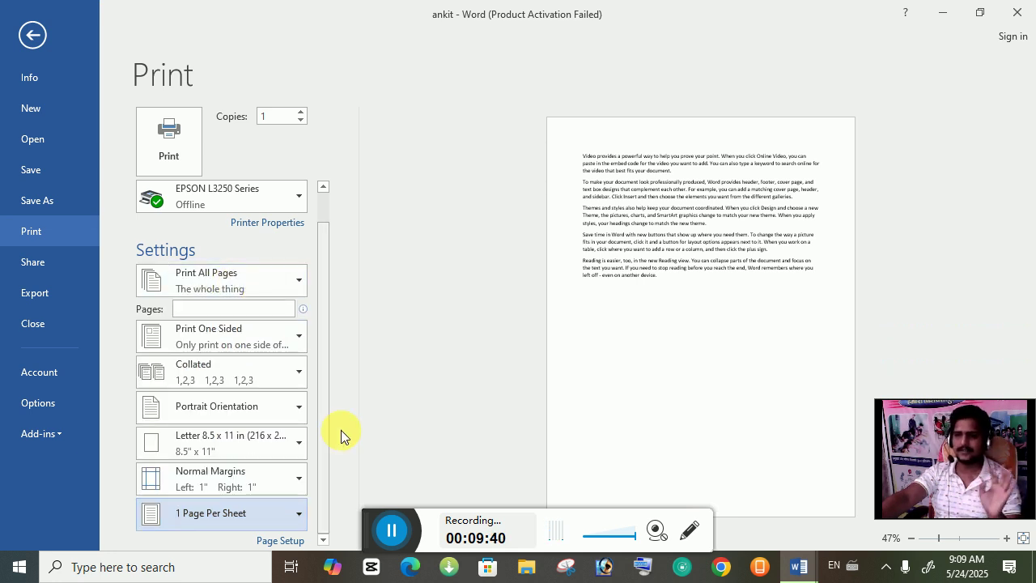
left_click(279, 230)
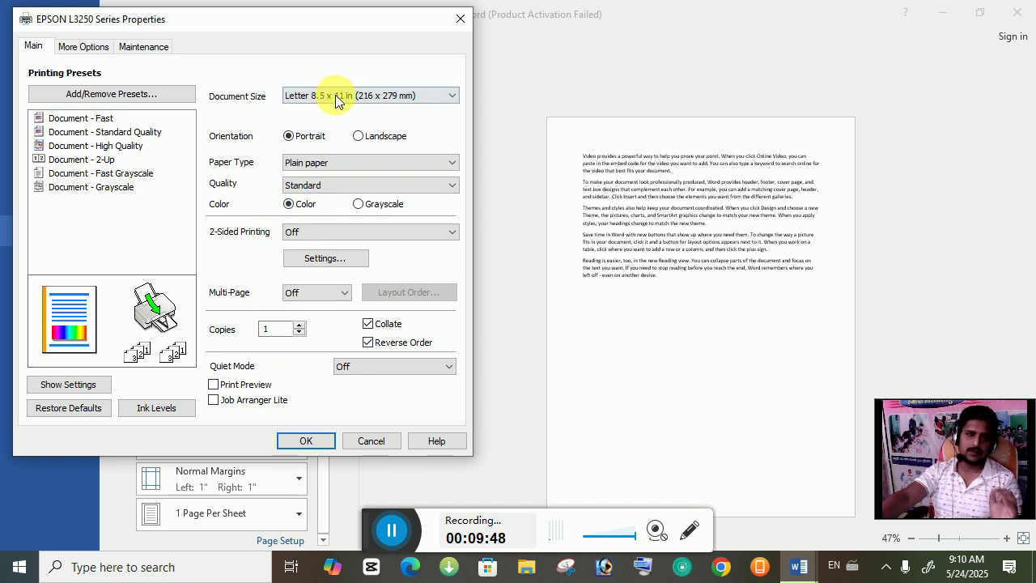
Step: Set the EPSON Document Size to A4 210 x 297 mm
left_click(321, 96)
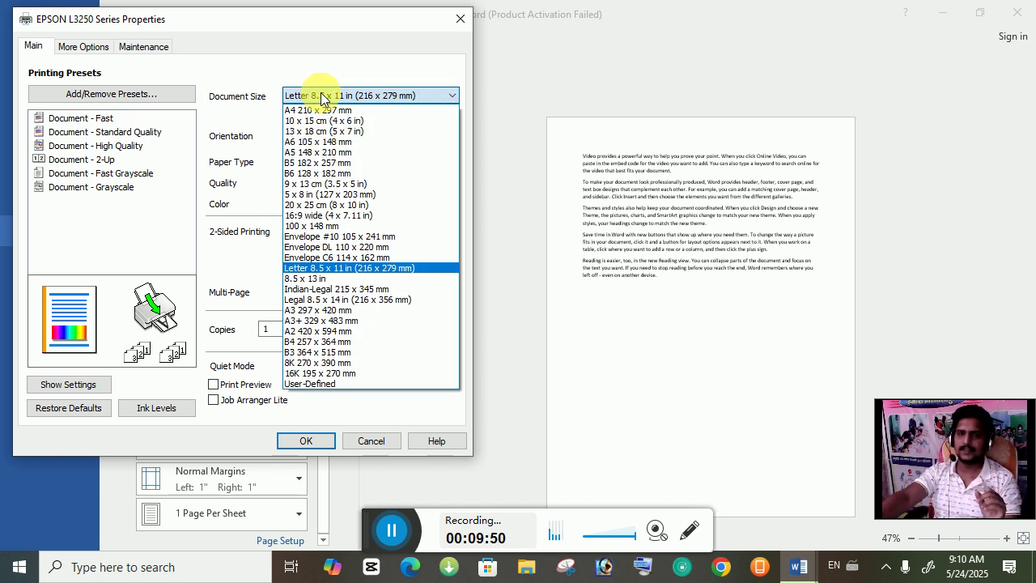
left_click(321, 96)
left_click(322, 96)
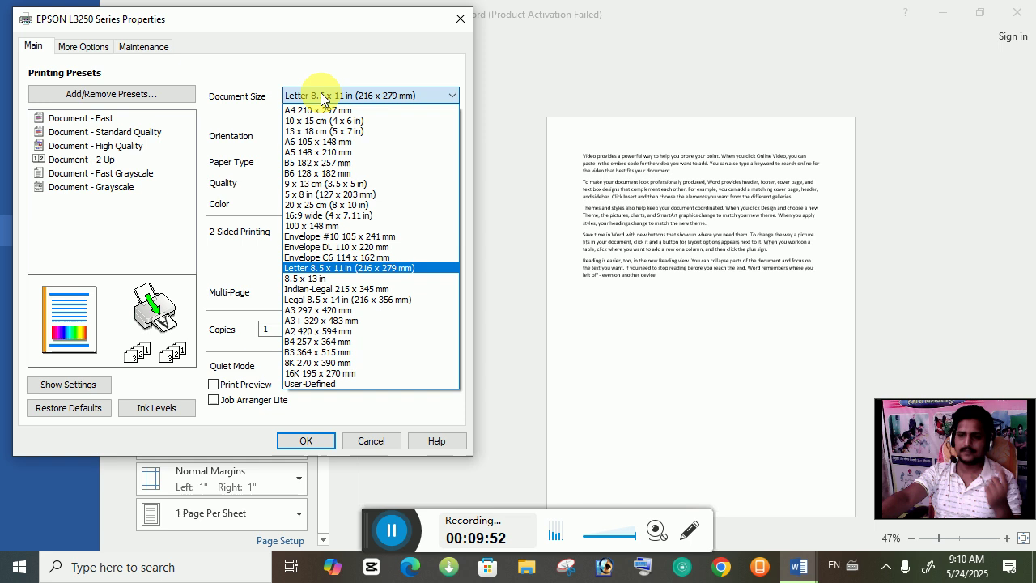
left_click(322, 96)
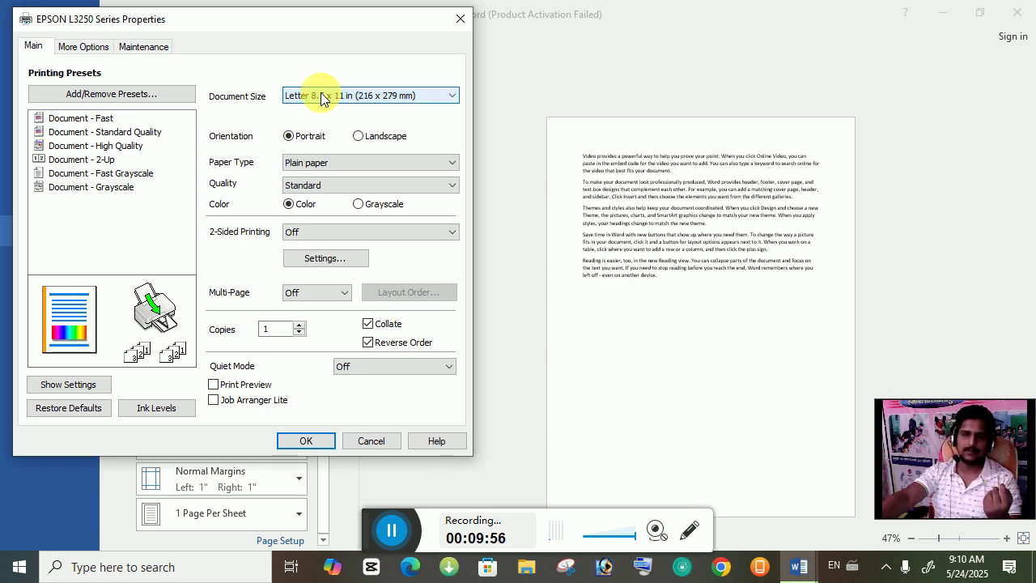
left_click(321, 96)
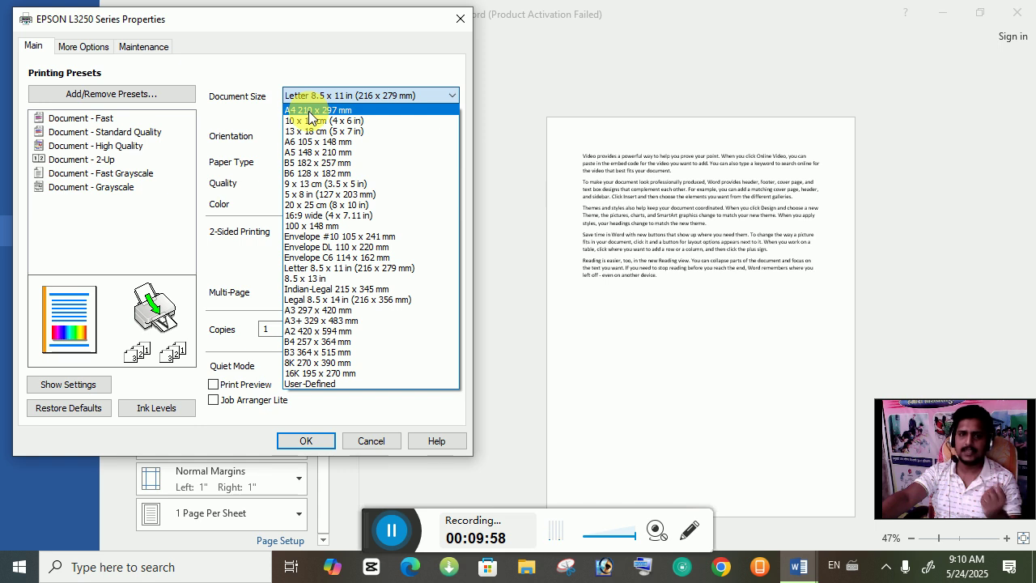
left_click(310, 111)
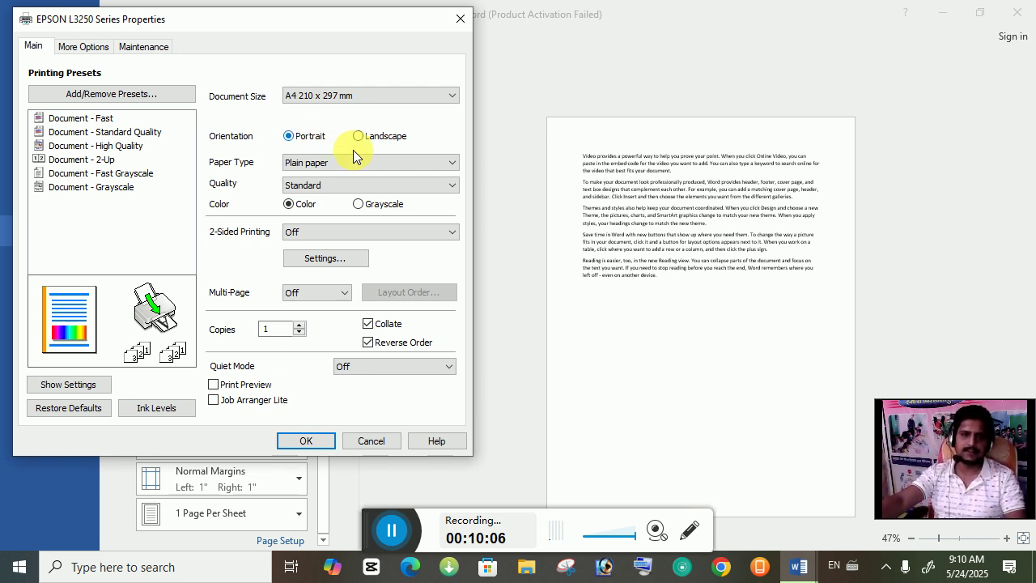
Step: Toggle the printer orientation to Landscape and back to Portrait, keeping Plain paper
left_click(359, 136)
left_click(293, 135)
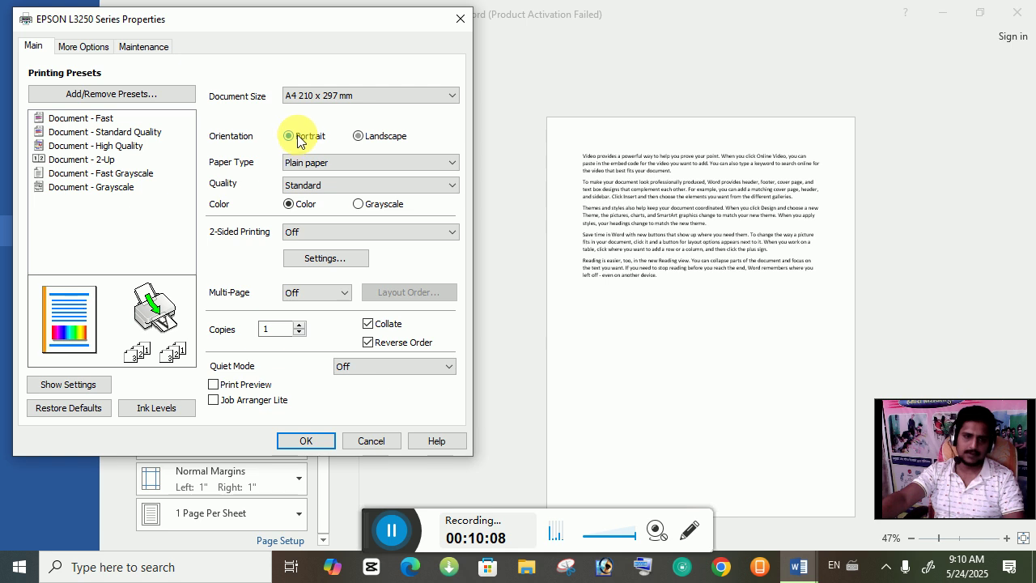
left_click(356, 167)
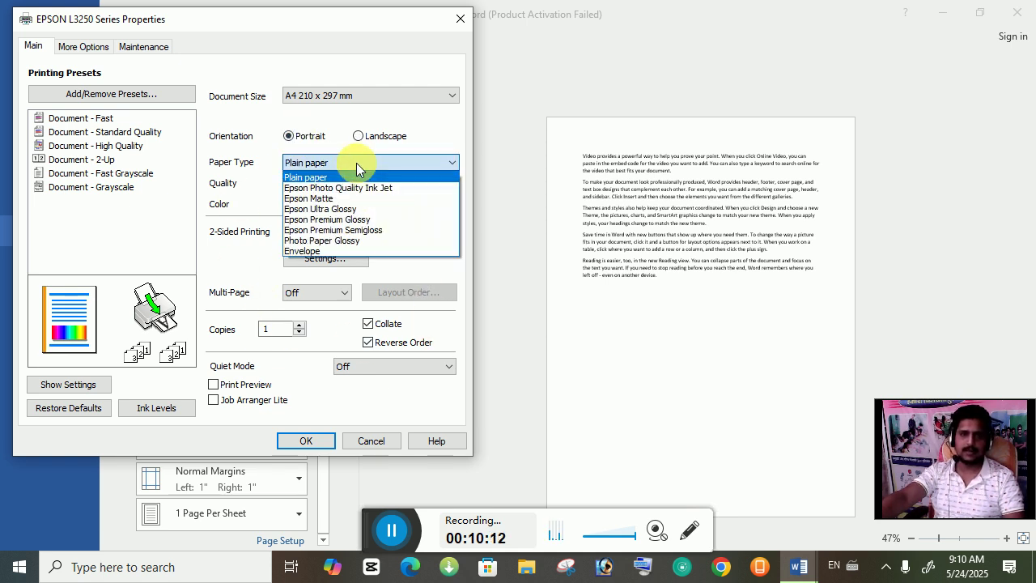
left_click(357, 167)
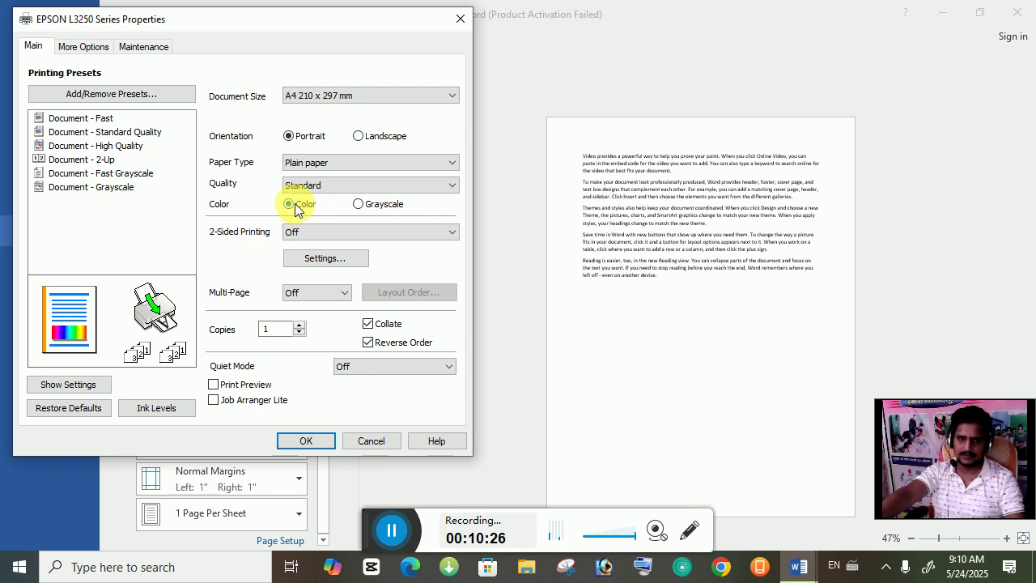
Step: Choose Grayscale printing, enable Print Preview, and confirm the EPSON properties with OK
left_click(359, 204)
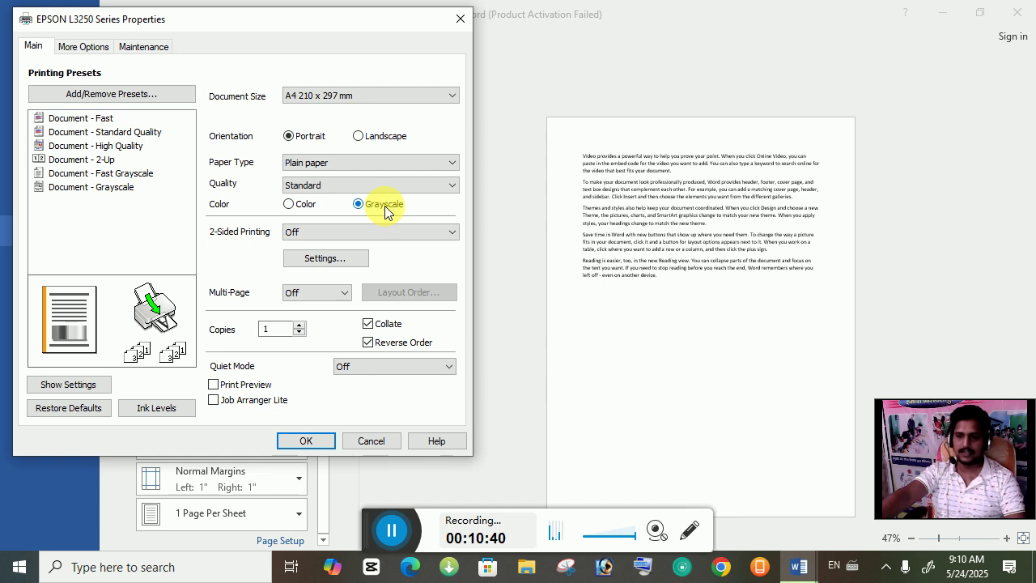
left_click(289, 205)
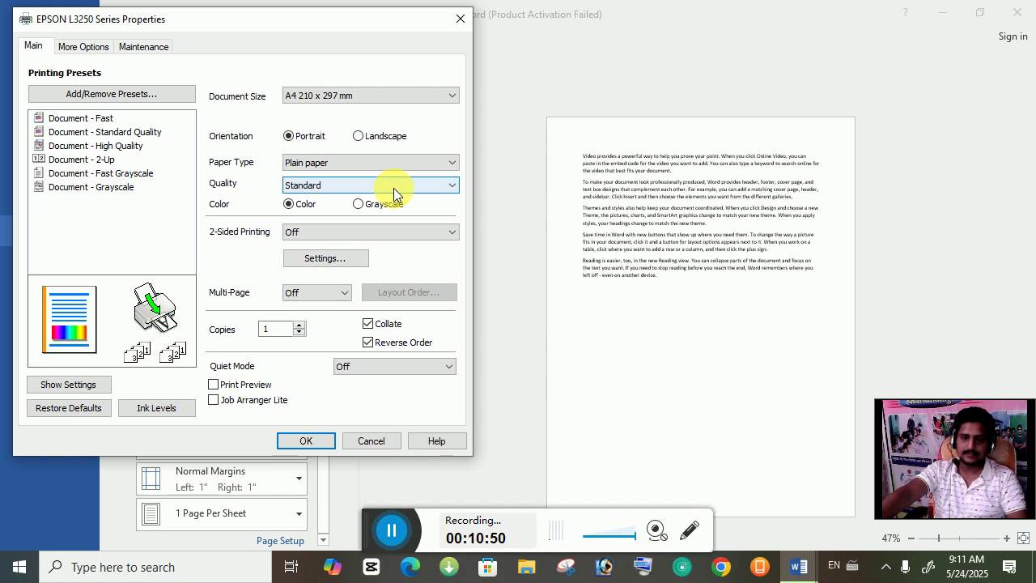
left_click(369, 204)
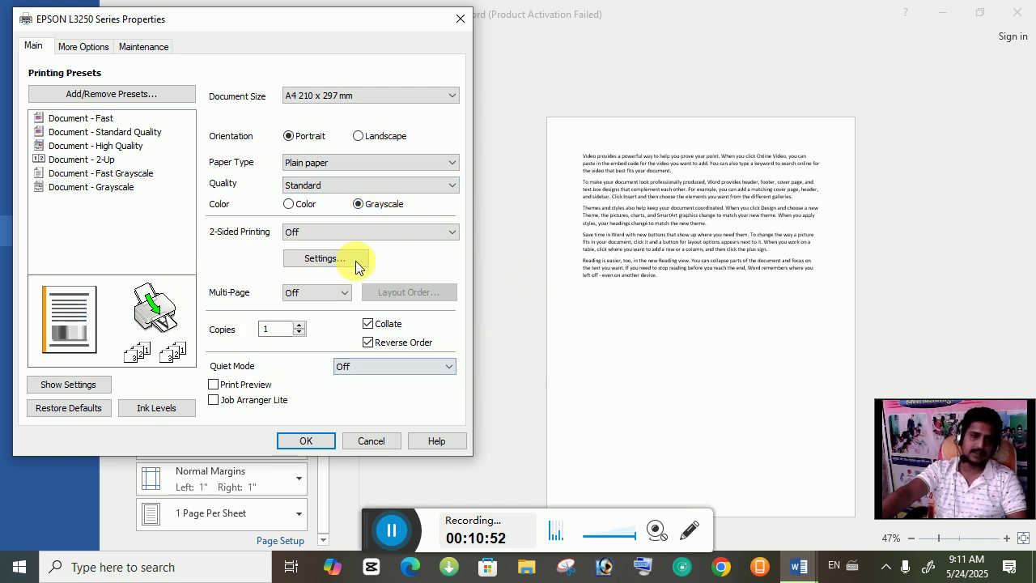
left_click(290, 329)
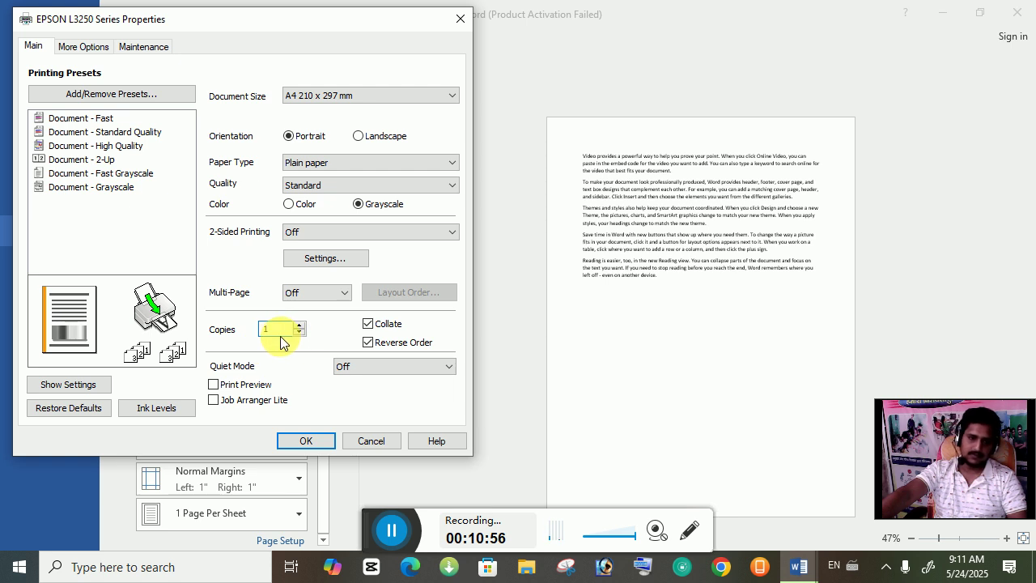
left_click(222, 387)
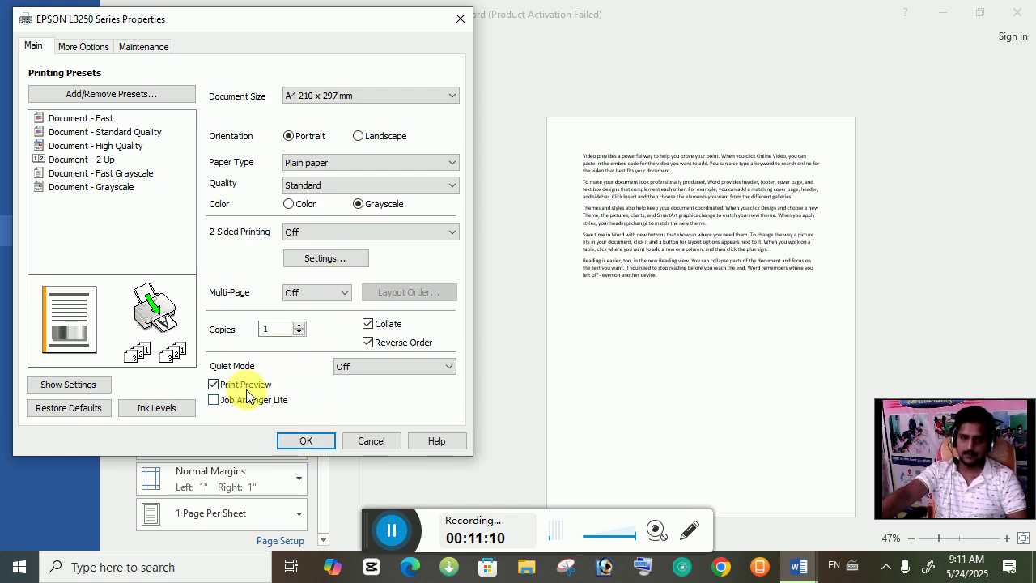
left_click(314, 441)
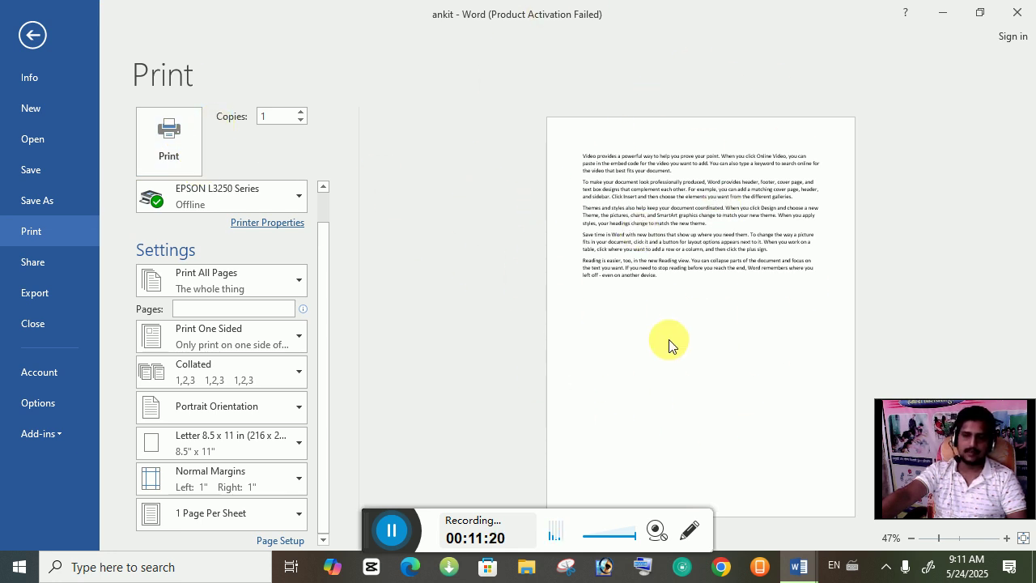
Step: Look over the Share and Email options, then show the Export page with Create PDF/XPS Document
scroll(225, 325, "up", 1)
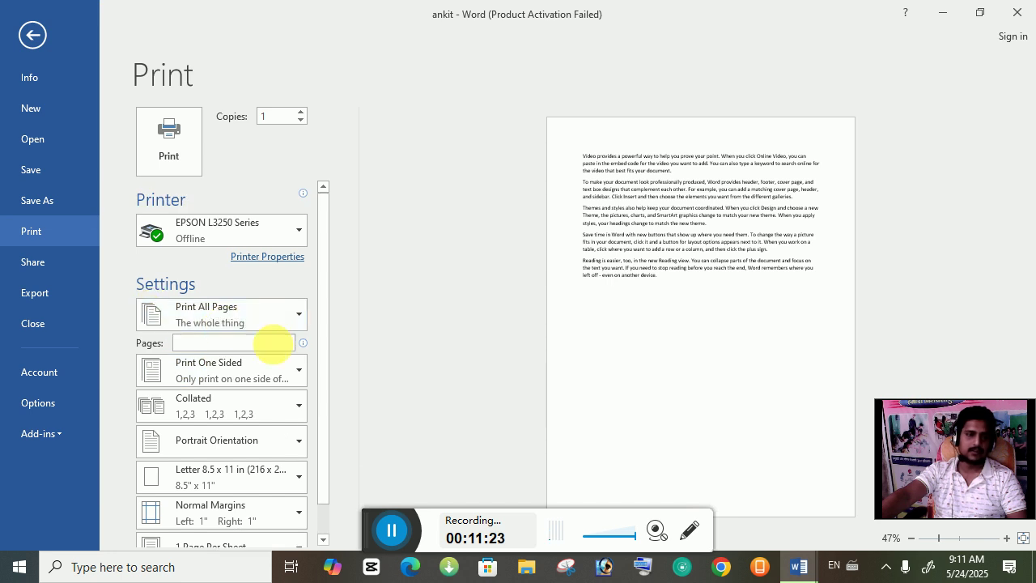
scroll(272, 338, "down", 1)
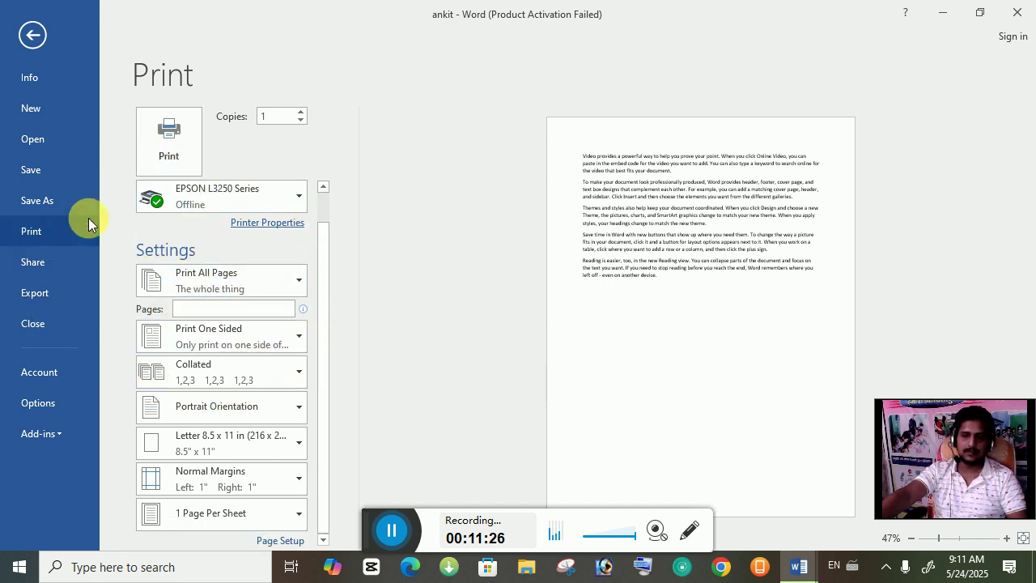
left_click(41, 262)
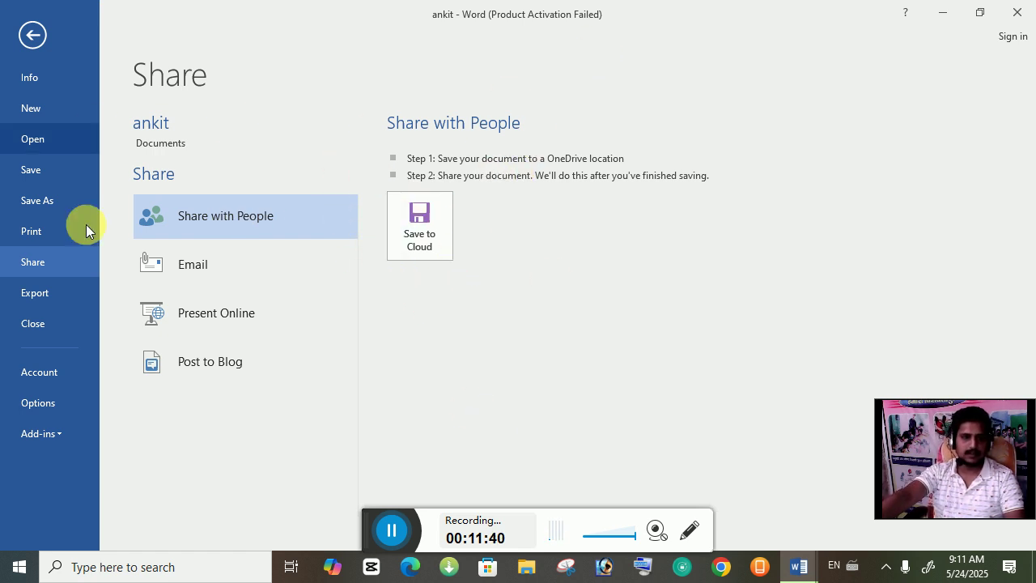
left_click(235, 273)
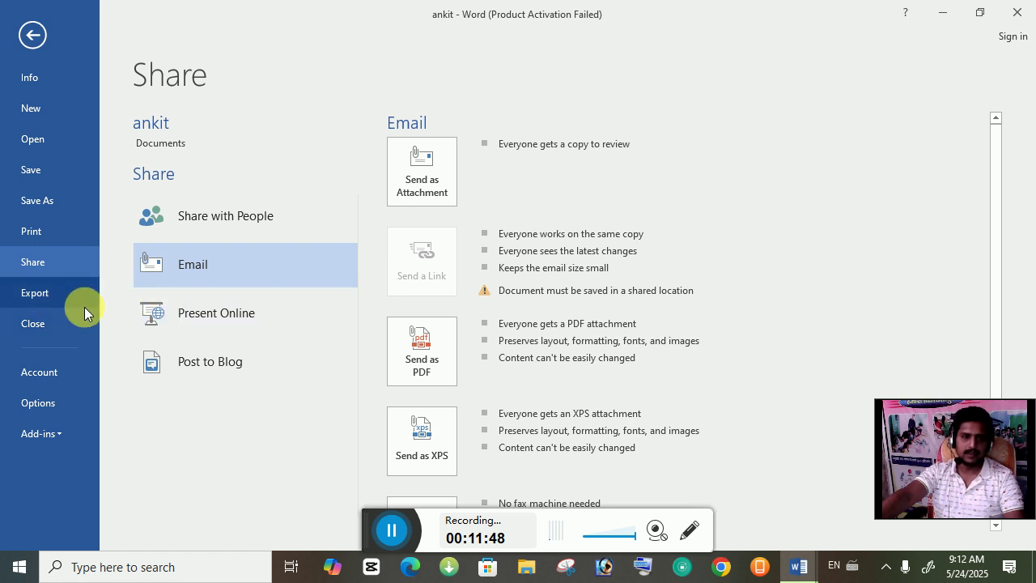
left_click(29, 293)
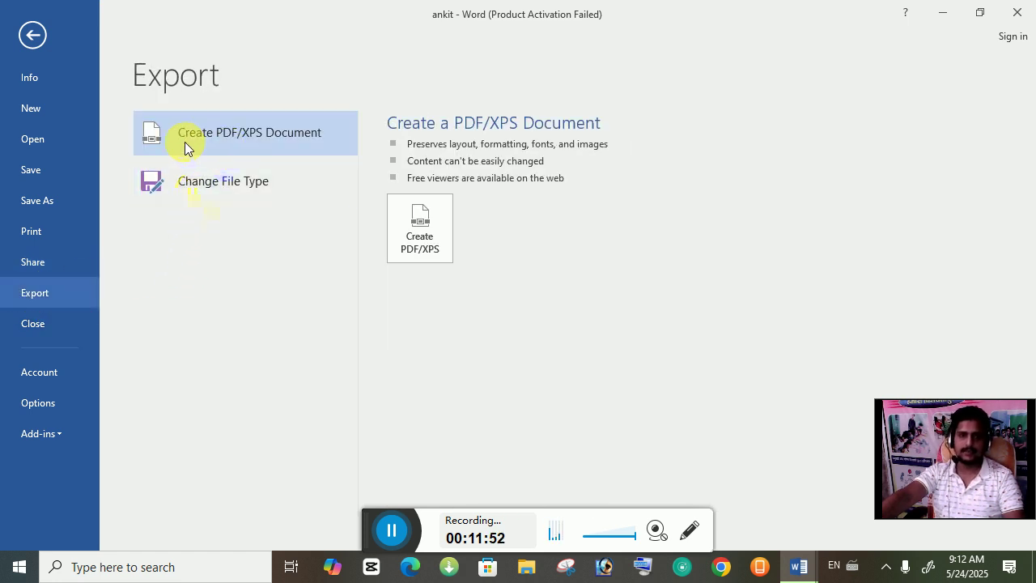
Step: Publish ankit as ankit.pdf with the default name and PDF type, then close the PDF viewer
left_click(411, 245)
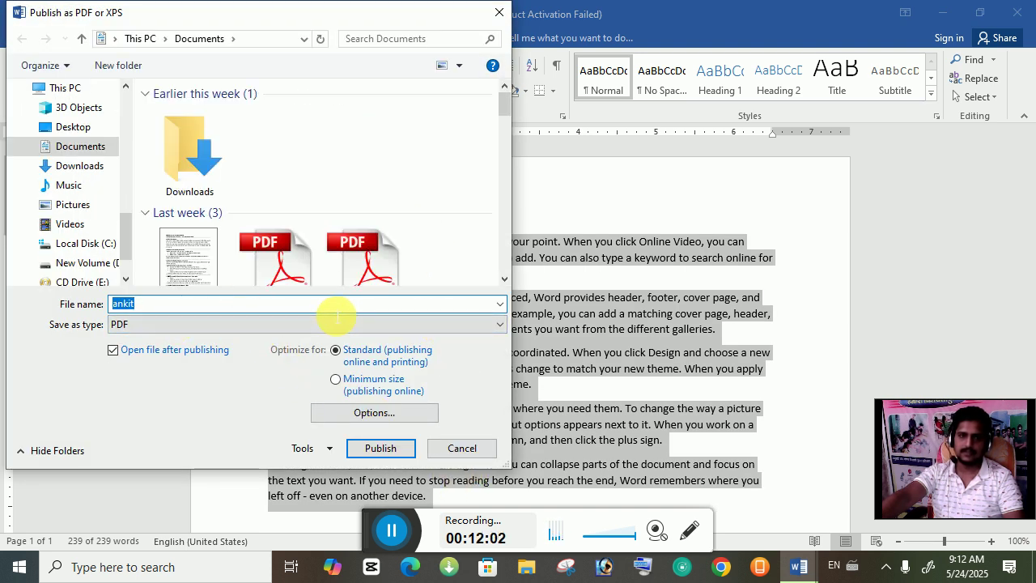
left_click(386, 455)
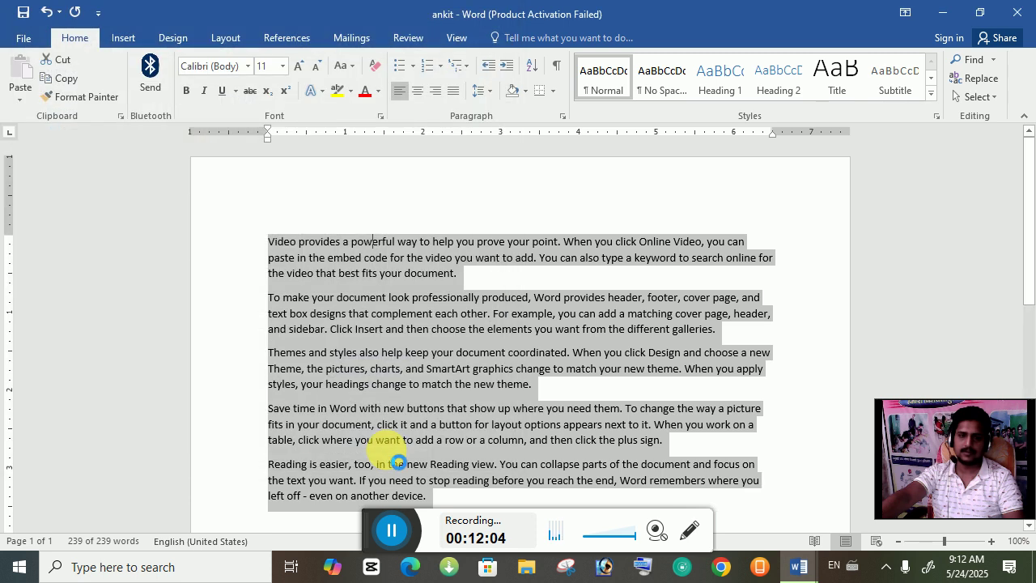
left_click(389, 451)
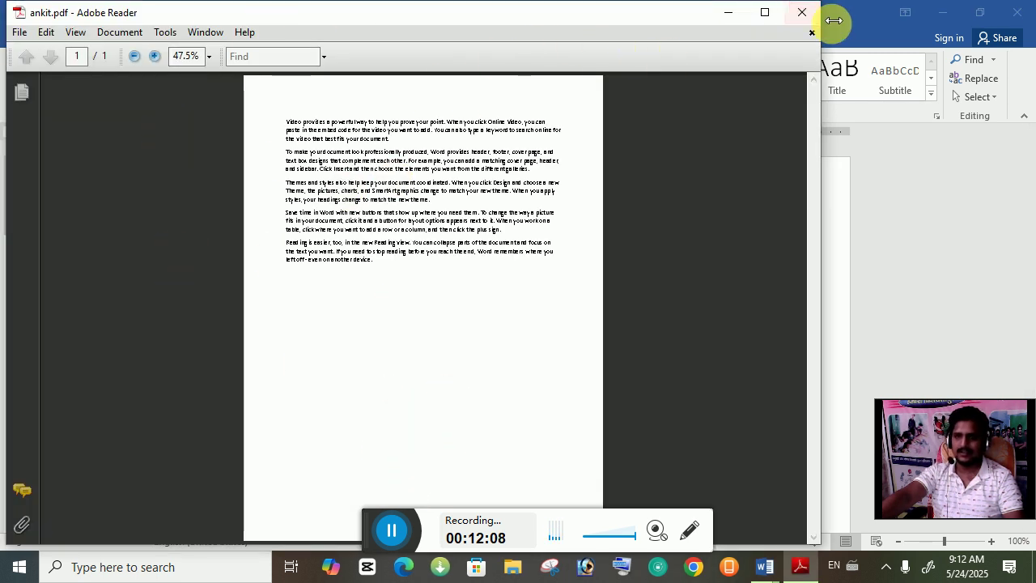
left_click(801, 12)
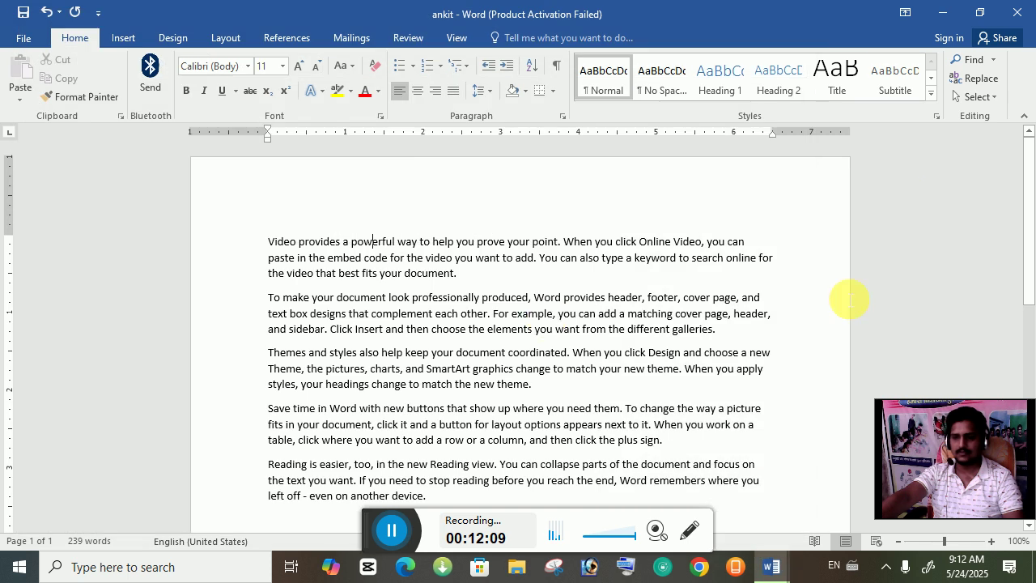
Step: Close the ankit document with Don't Save
left_click(24, 38)
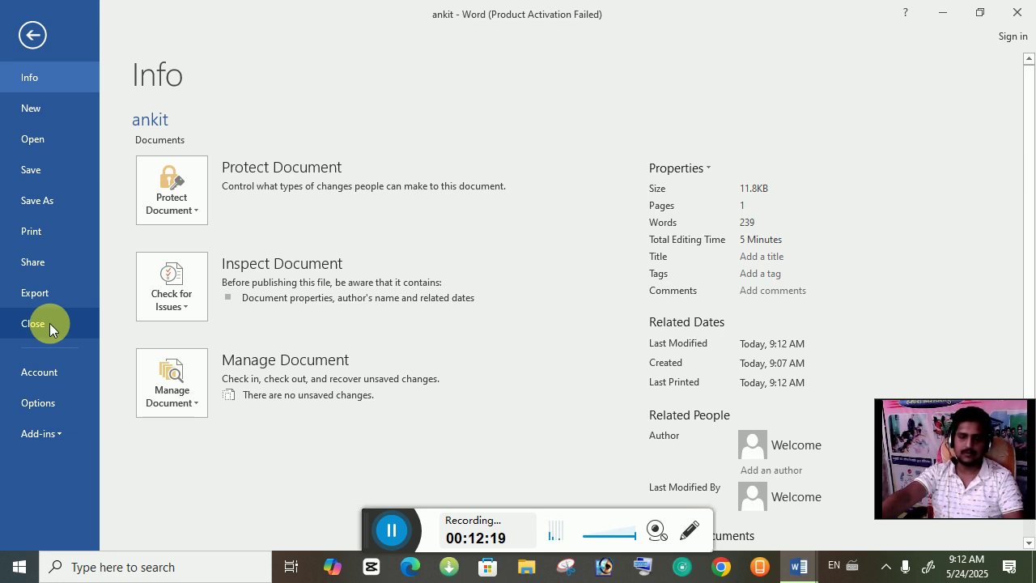
left_click(50, 323)
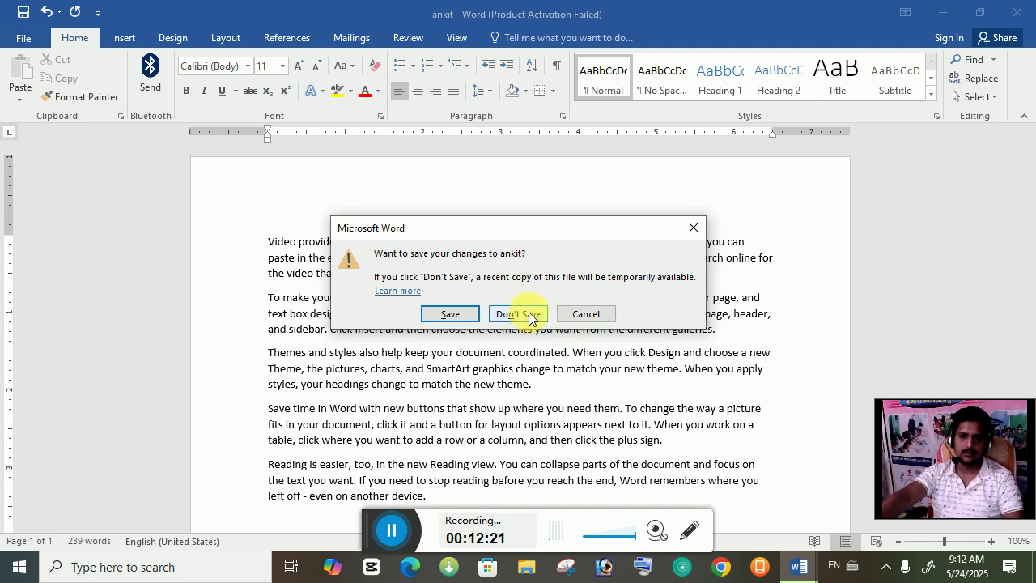
left_click(524, 315)
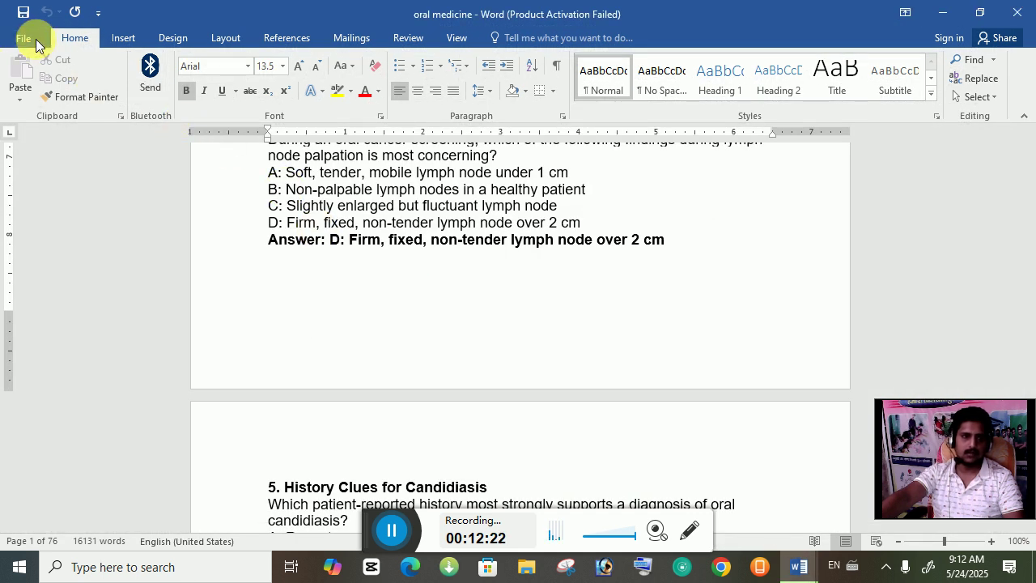
Step: View the Account page for oral medicine and bring up Word Options
left_click(33, 39)
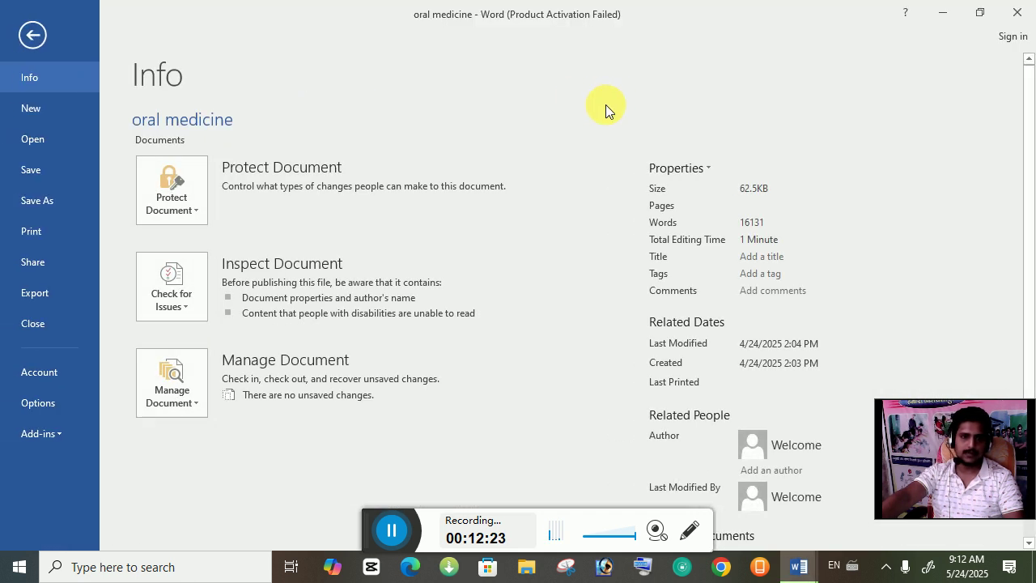
left_click(40, 381)
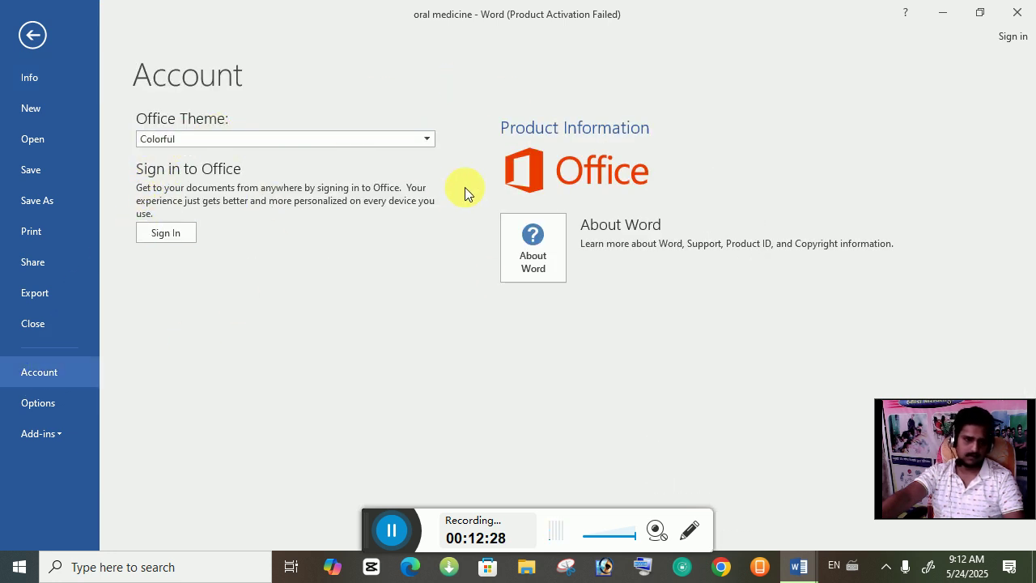
left_click(47, 408)
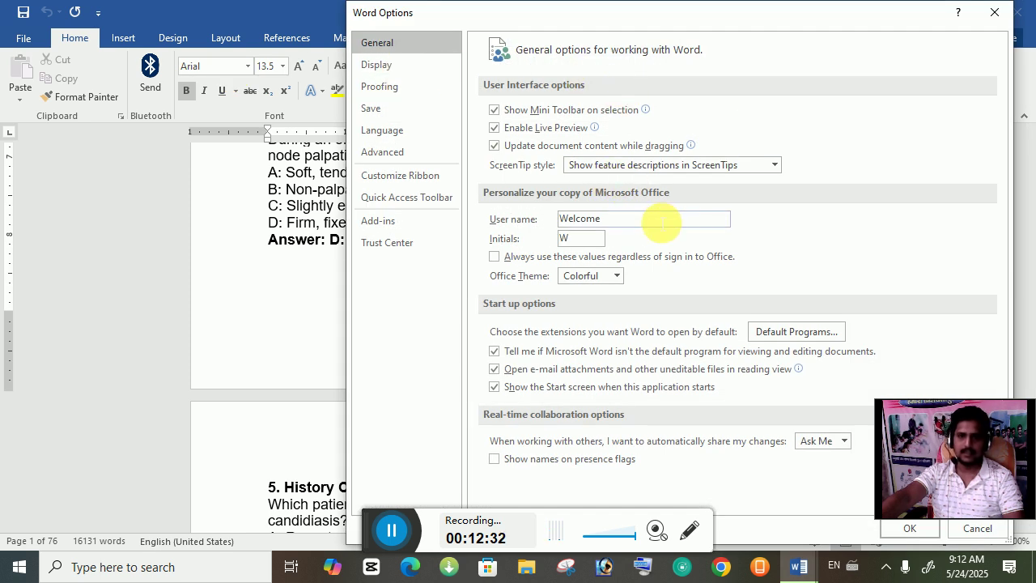
Step: Step through Word Options categories from Display to Trust Center
left_click(409, 70)
left_click(409, 85)
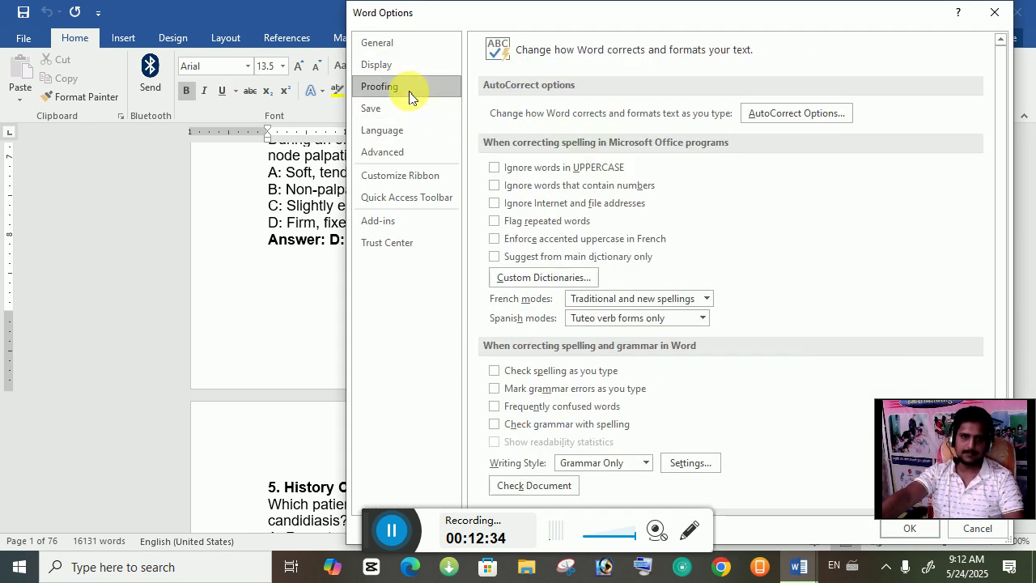
left_click(401, 114)
left_click(403, 129)
left_click(409, 156)
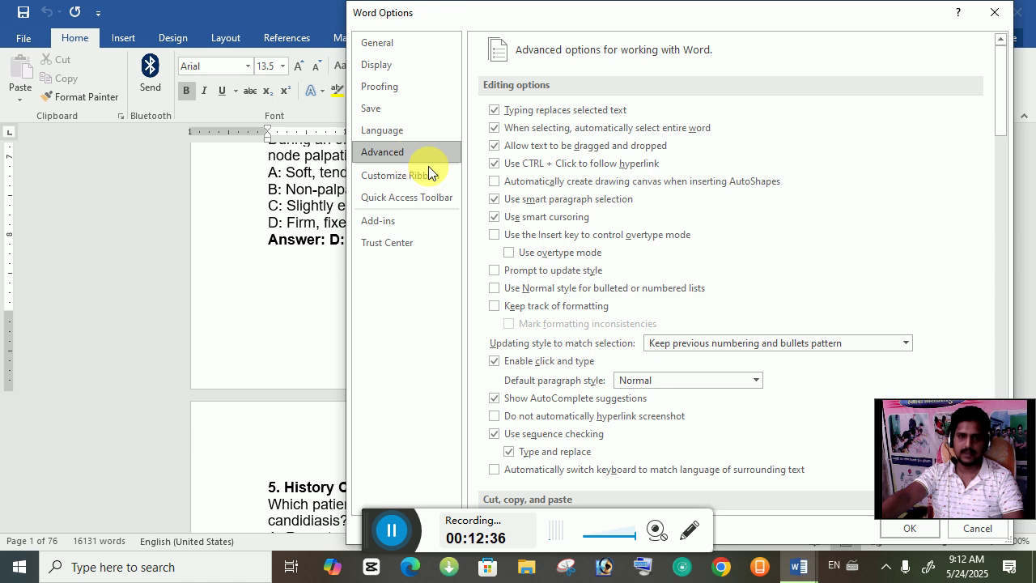
left_click(422, 177)
left_click(409, 199)
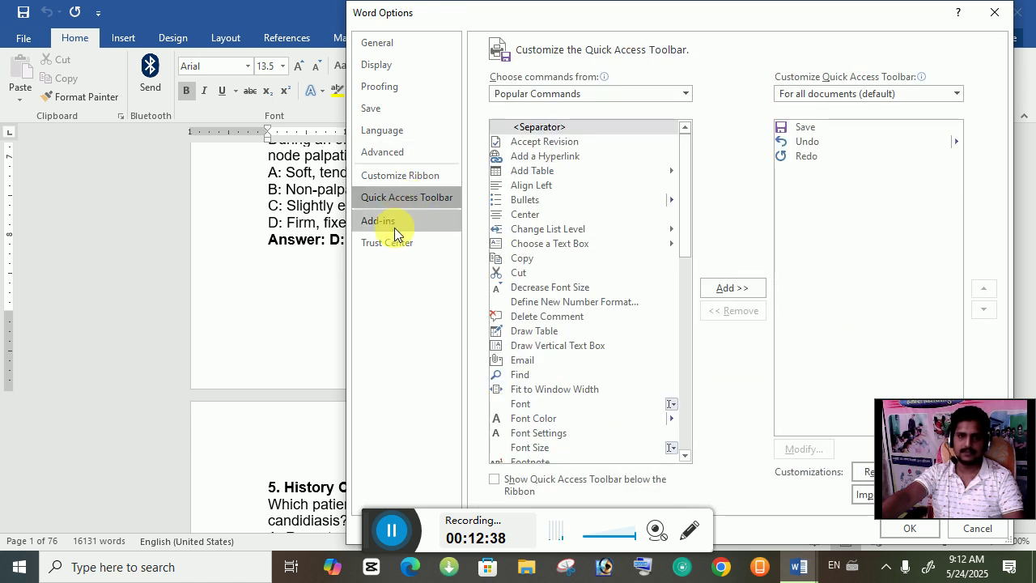
left_click(387, 245)
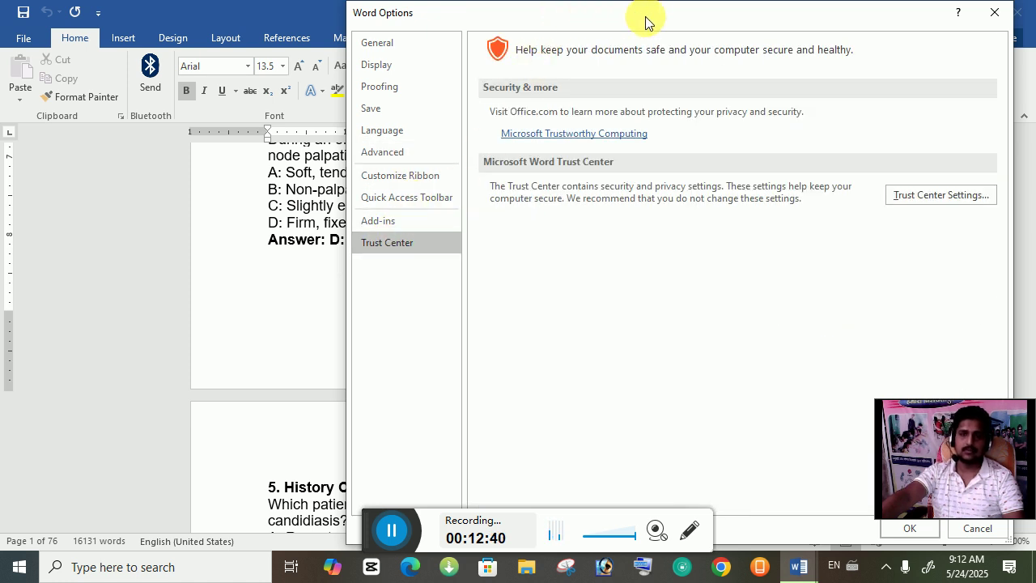
left_click_drag(646, 12, 560, 22)
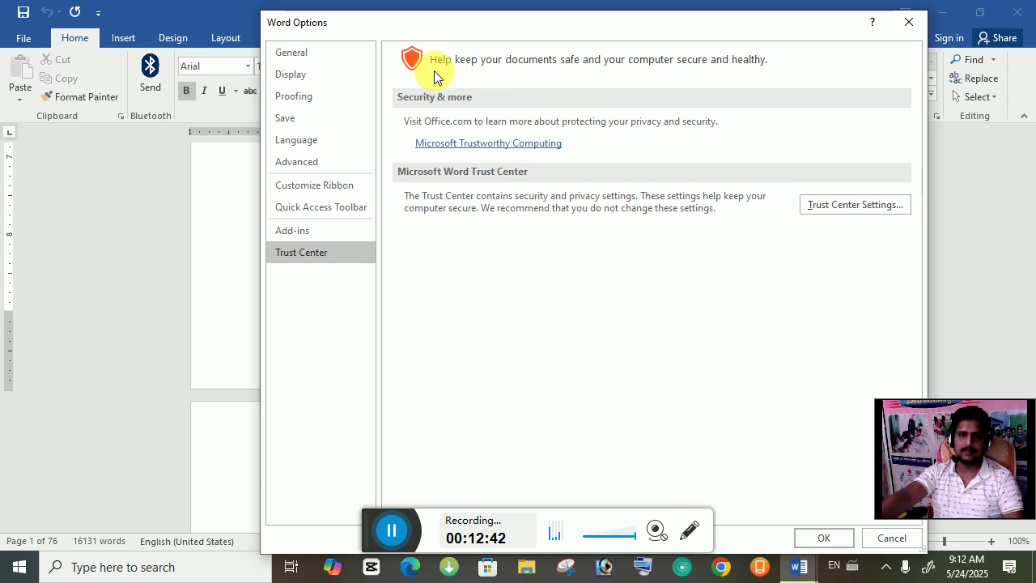
Step: Revisit Display, Proofing, General, Save, Advanced, Customize Ribbon and Trust Center, then cancel the dialog
left_click(295, 75)
left_click(300, 96)
left_click(305, 54)
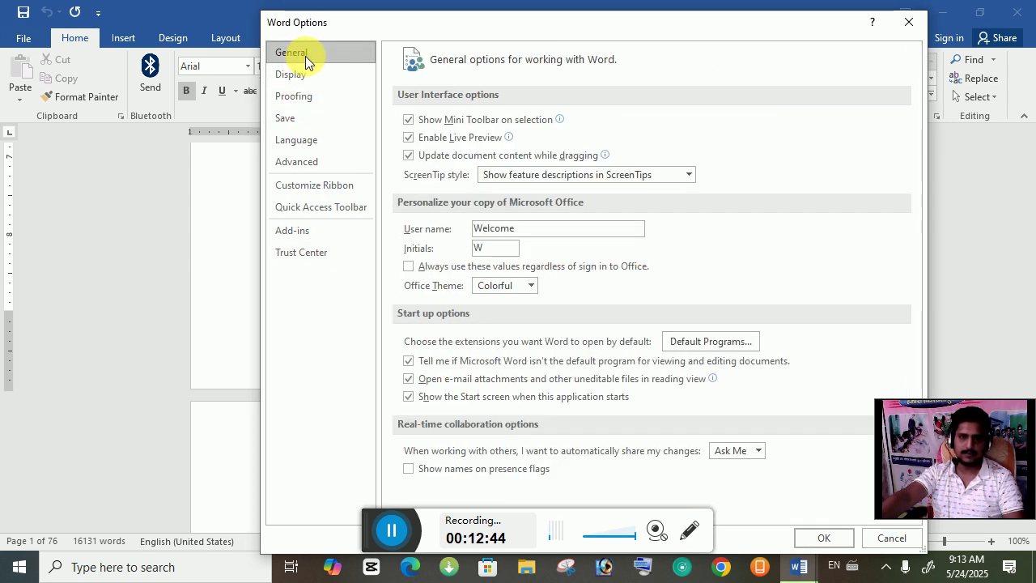
left_click(308, 98)
left_click(295, 121)
left_click(291, 162)
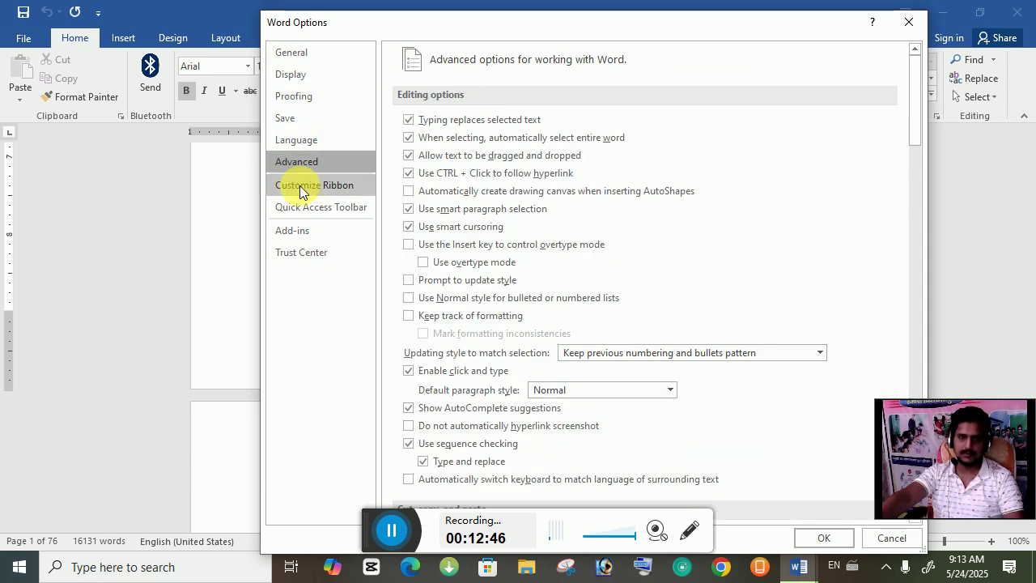
left_click(300, 185)
left_click(300, 252)
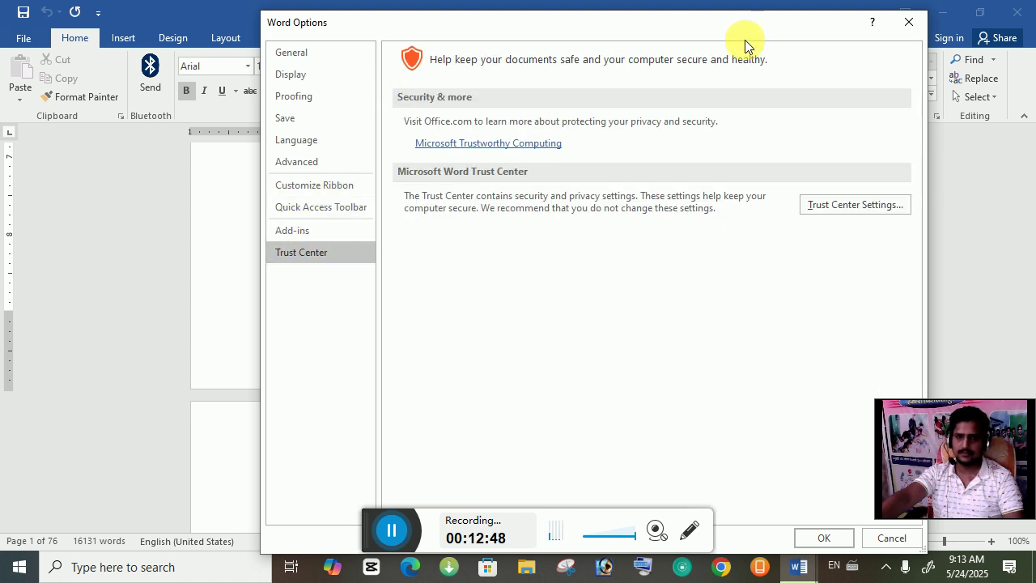
left_click_drag(745, 36, 579, 64)
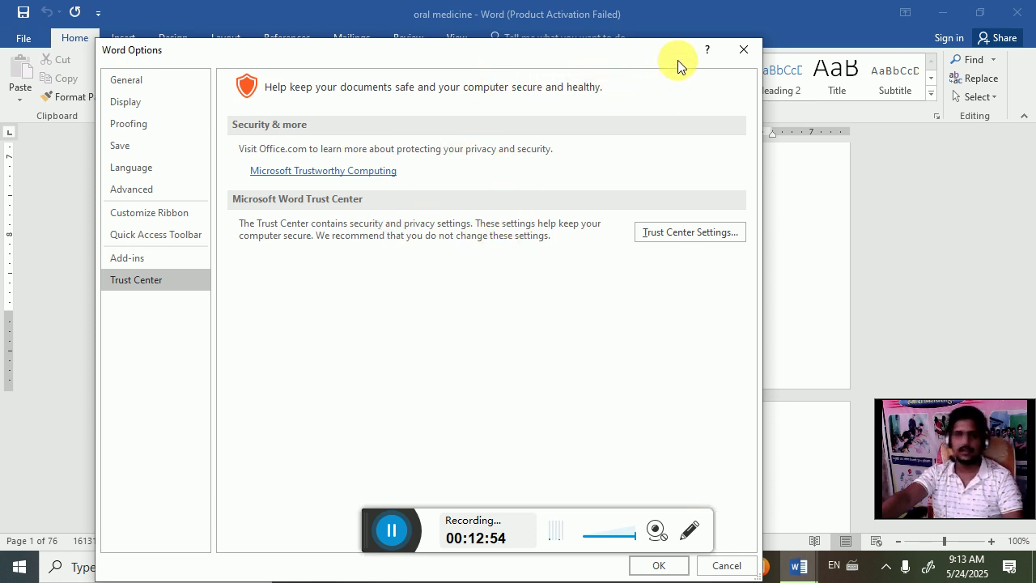
left_click(742, 51)
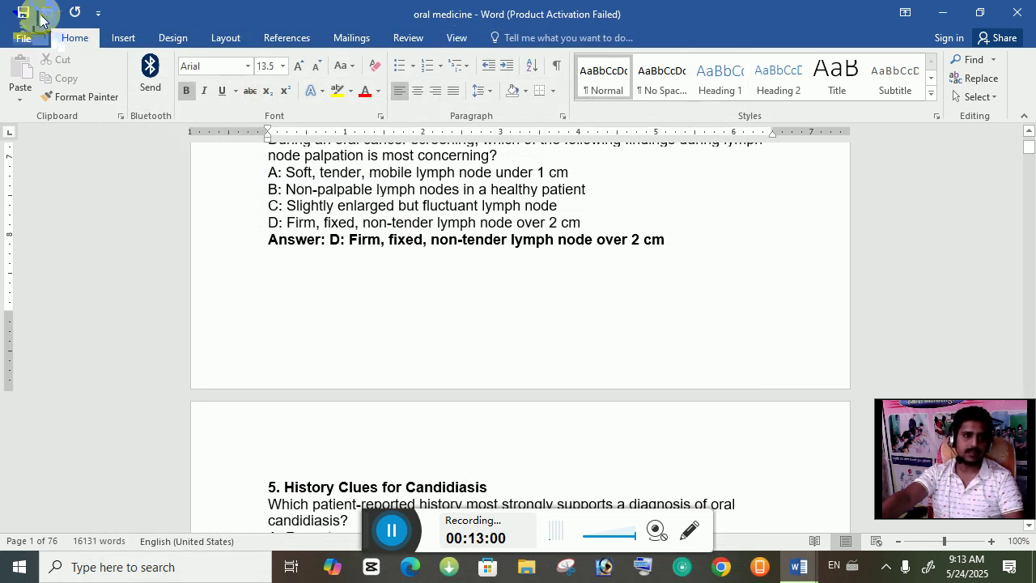
left_click(26, 41)
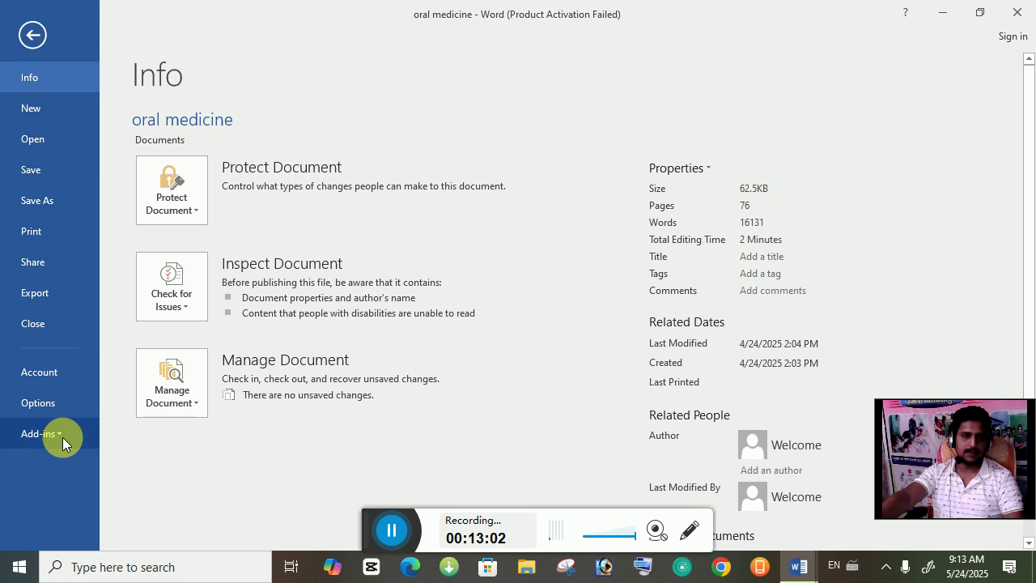
left_click(66, 439)
mouse_move(89, 467)
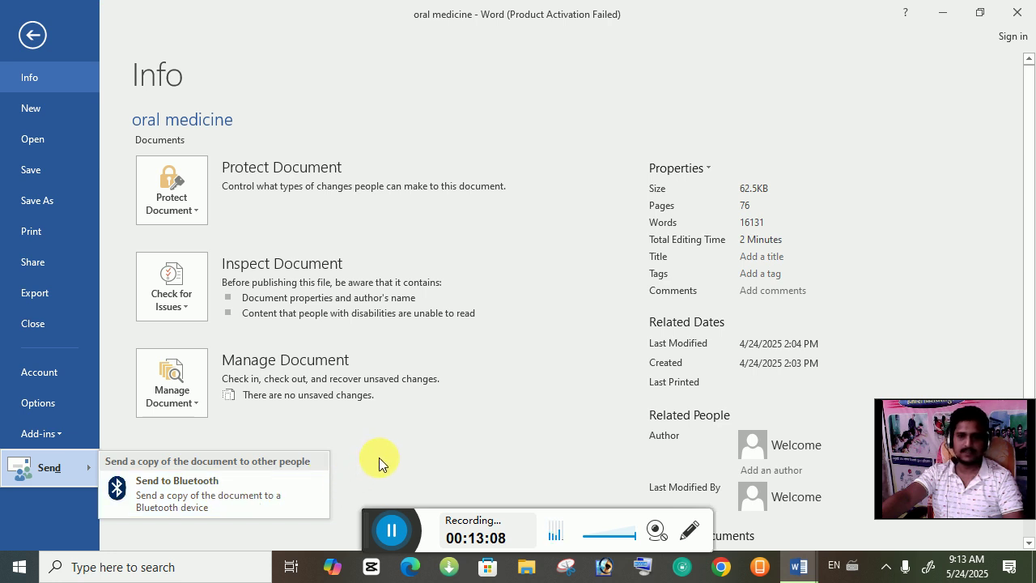
left_click(409, 448)
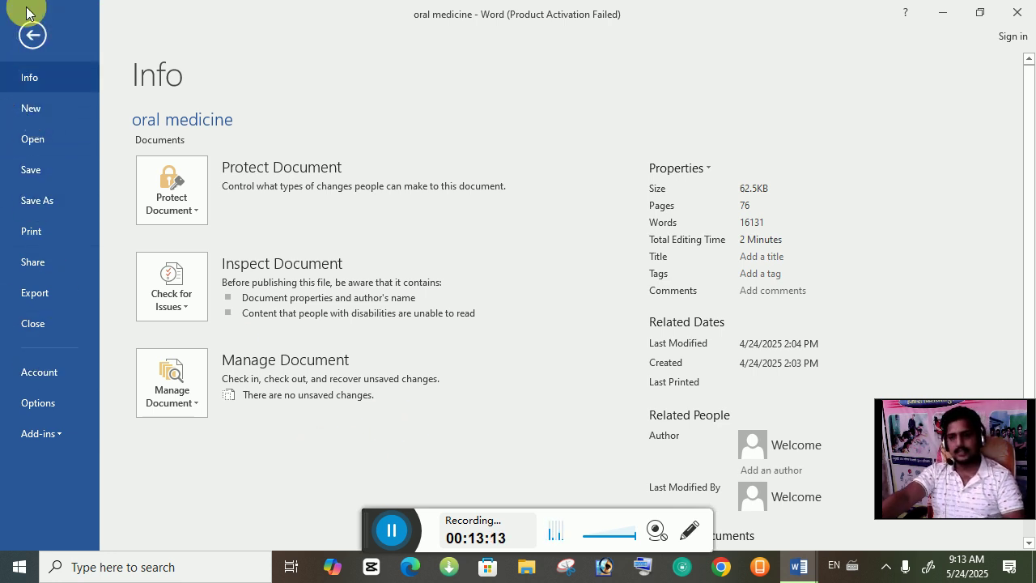
left_click(19, 34)
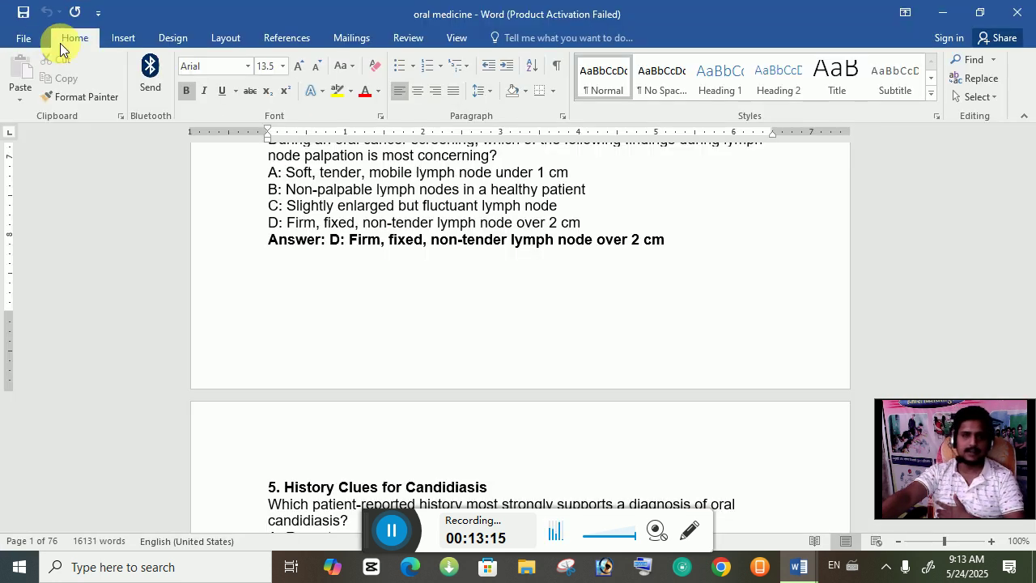